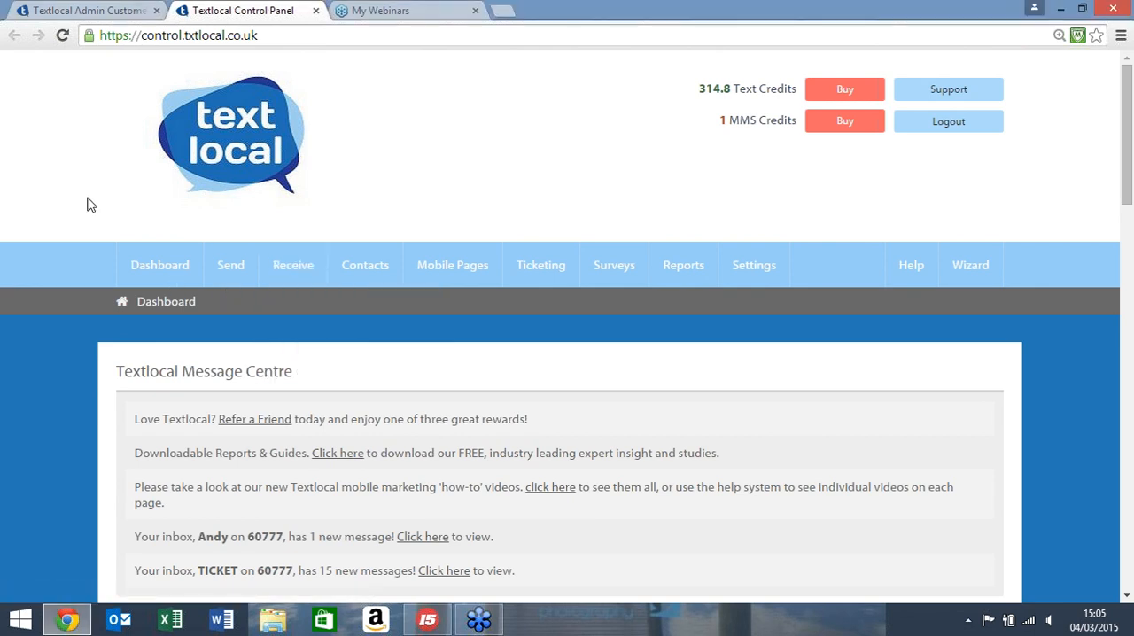
Step: Examine the dashboard's message centre and the 30 day total stats with the sent and received graph
scroll(87, 211, "down", 2)
scroll(89, 211, "up", 1)
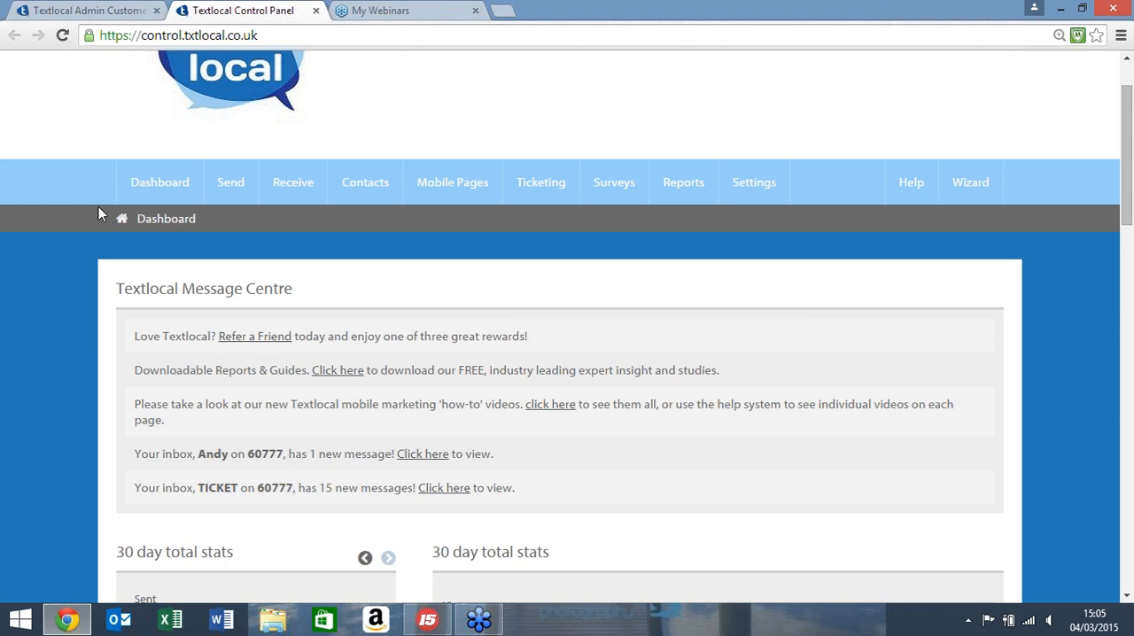
scroll(225, 245, "down", 2)
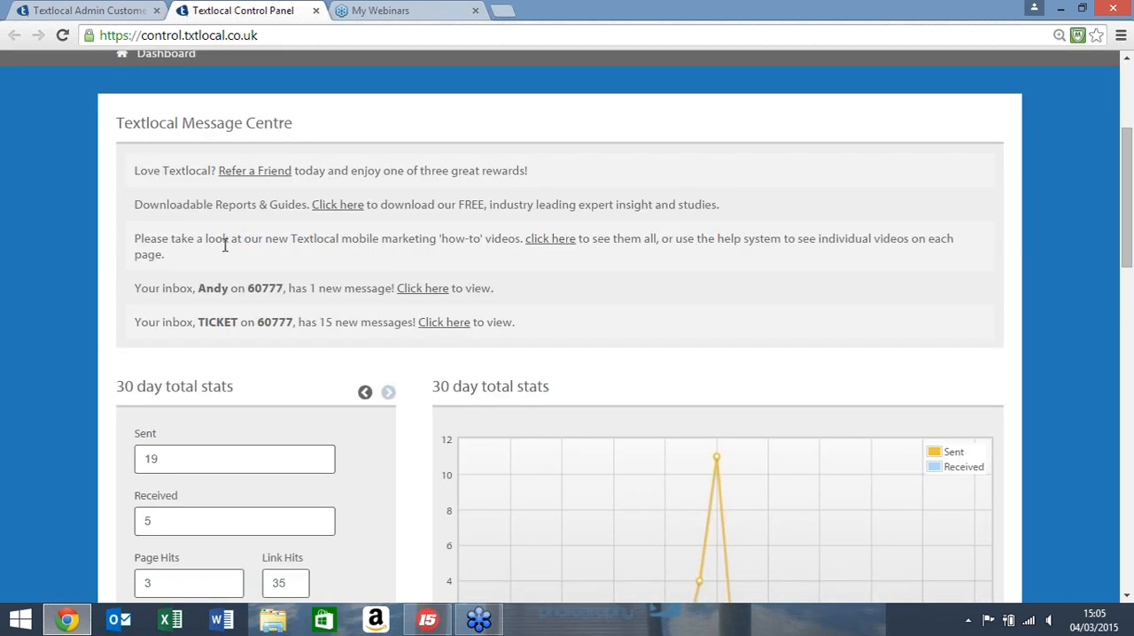
scroll(225, 245, "down", 1)
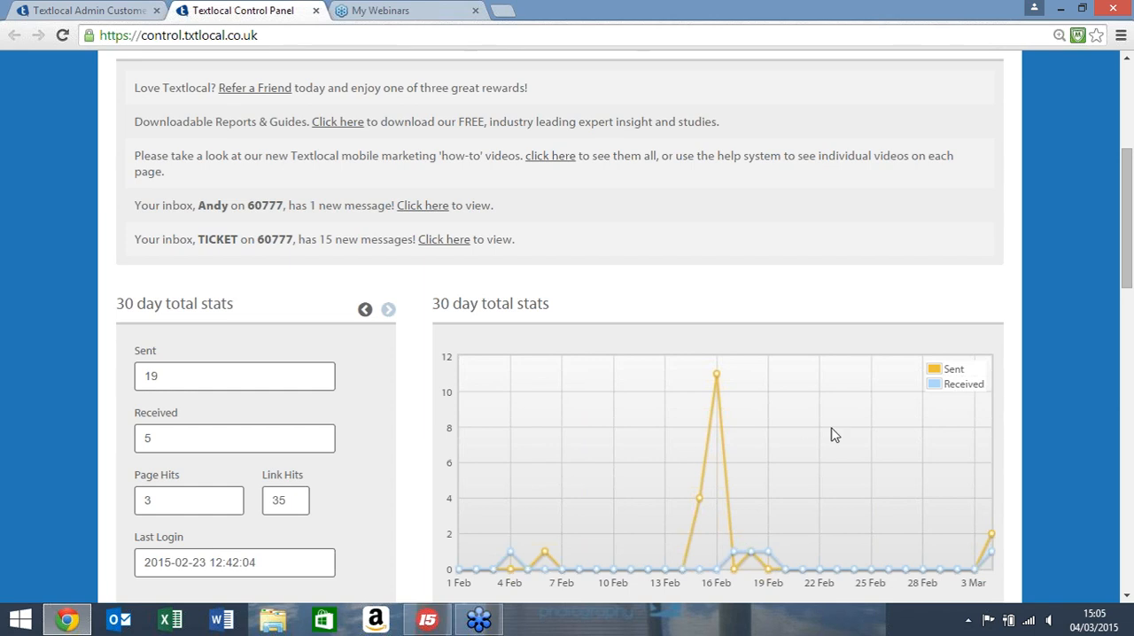
scroll(916, 446, "up", 3)
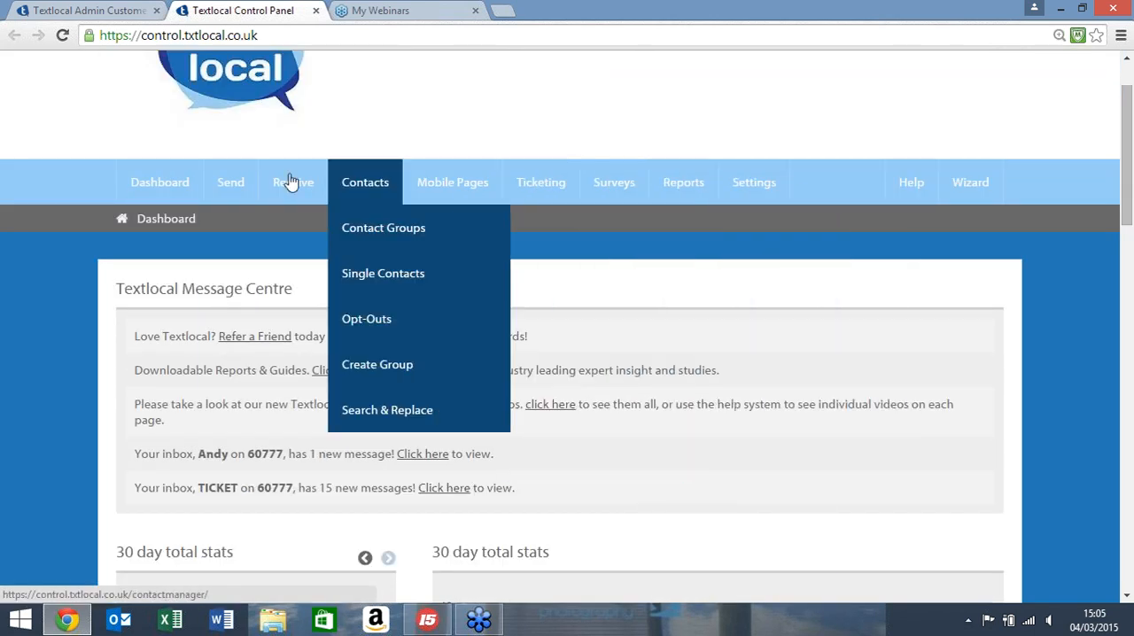
mouse_move(674, 193)
scroll(675, 193, "up", 1)
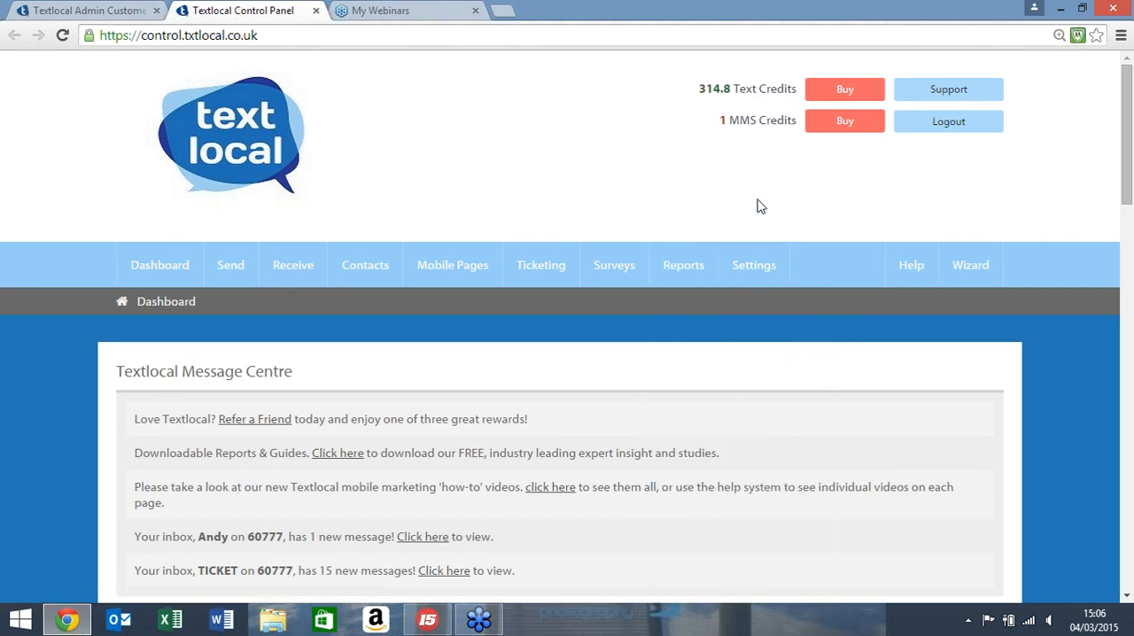
Step: Open the order page for buying more text credits and review its requirements
left_click(840, 98)
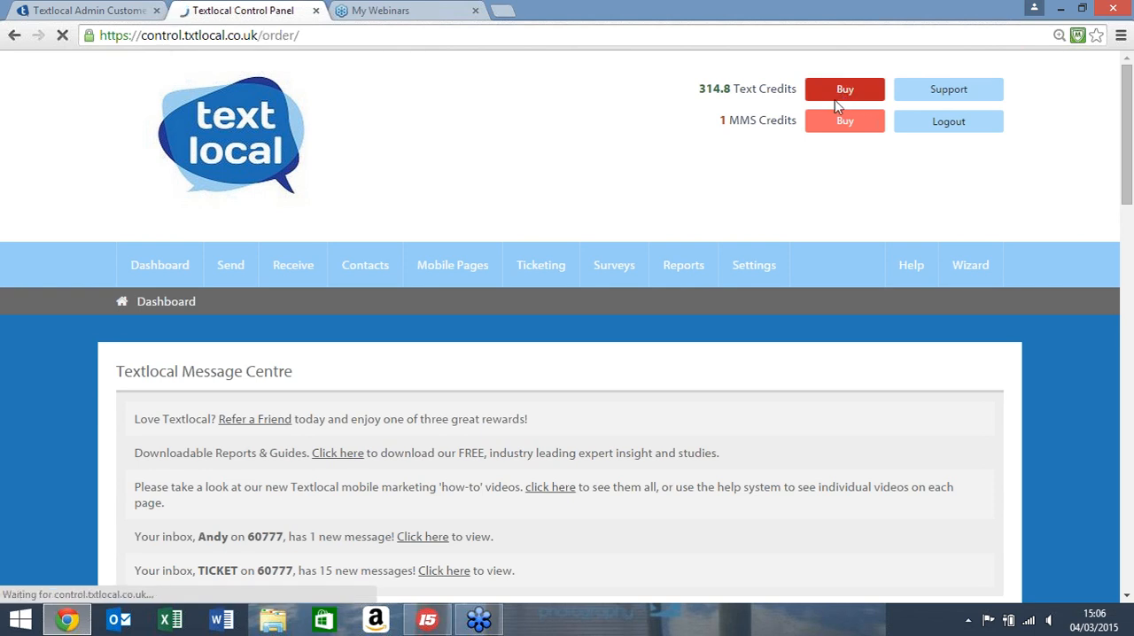
scroll(317, 321, "down", 1)
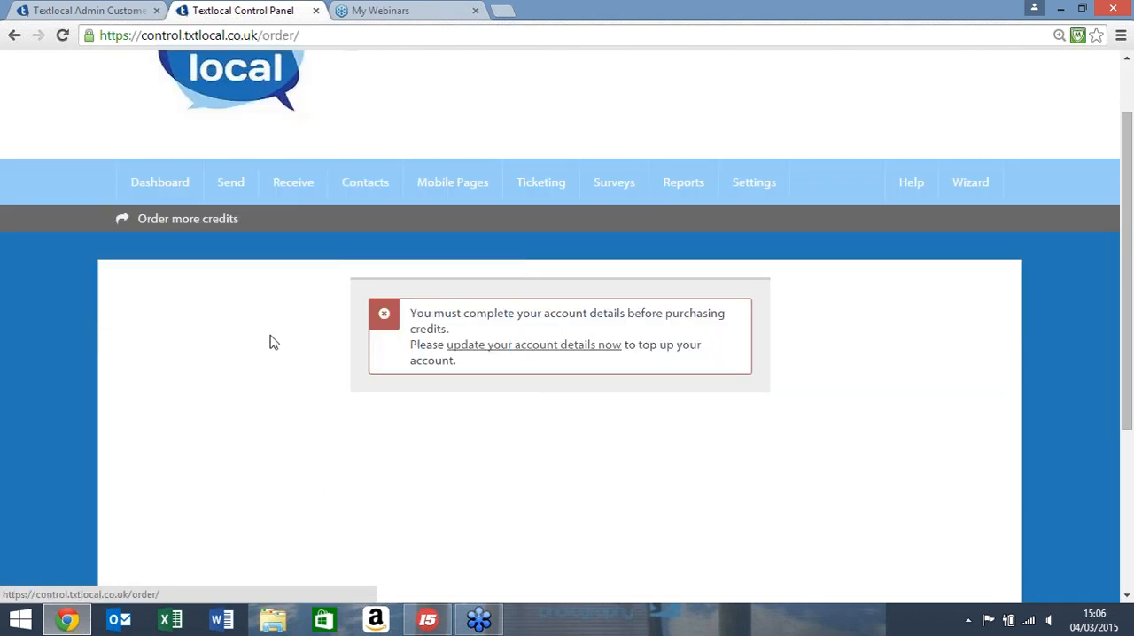
scroll(310, 341, "down", 1)
scroll(555, 351, "up", 2)
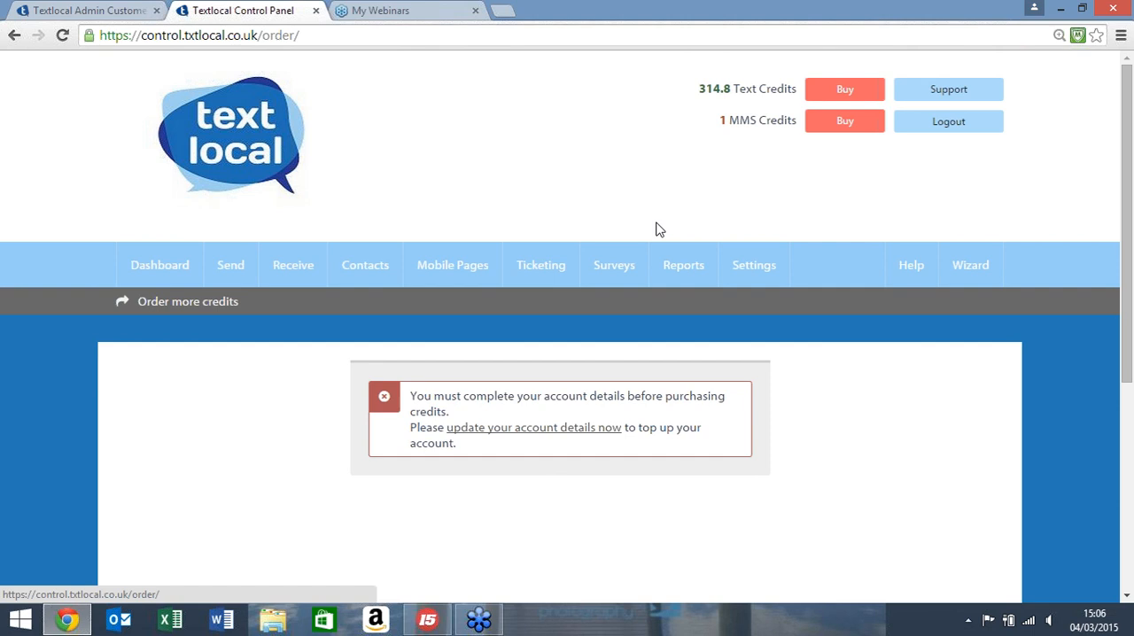
scroll(657, 226, "down", 2)
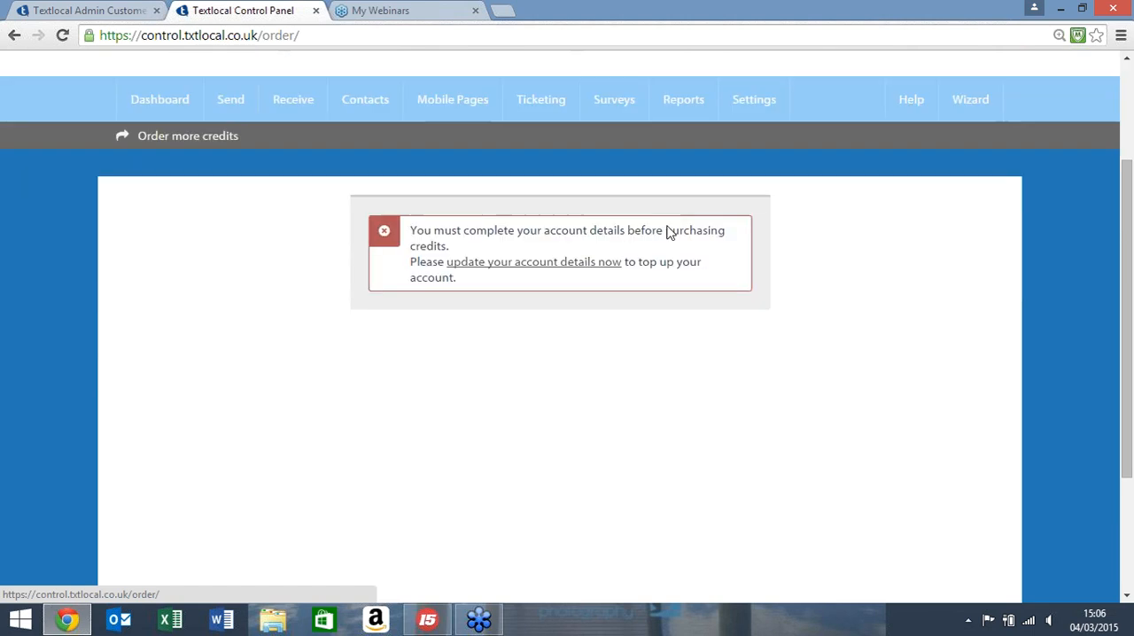
scroll(690, 228, "up", 2)
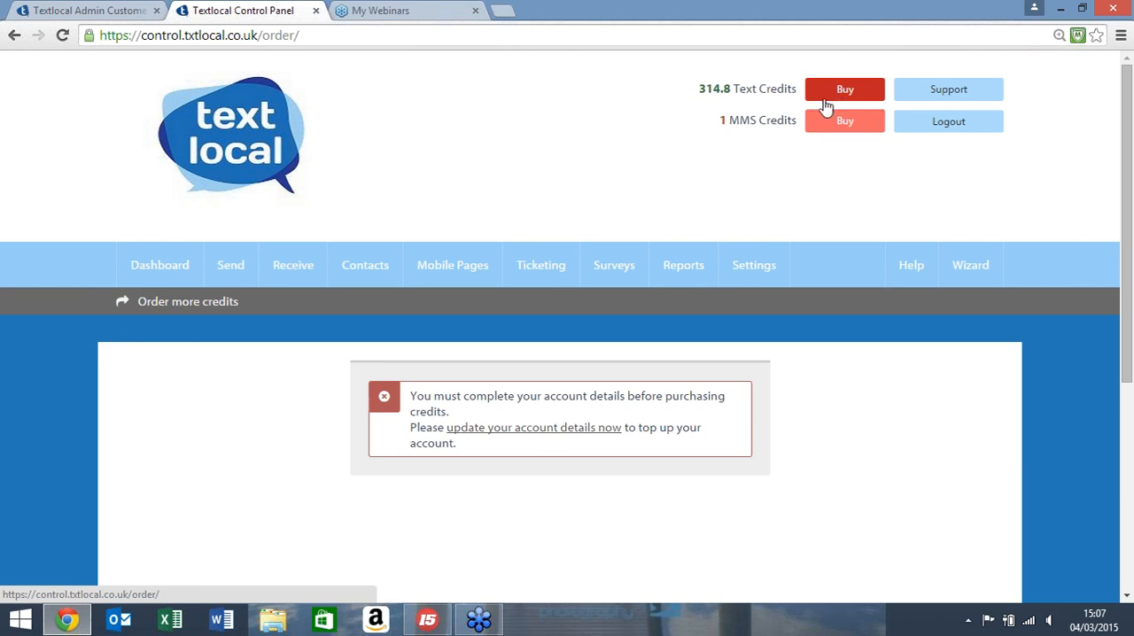
scroll(671, 215, "down", 3)
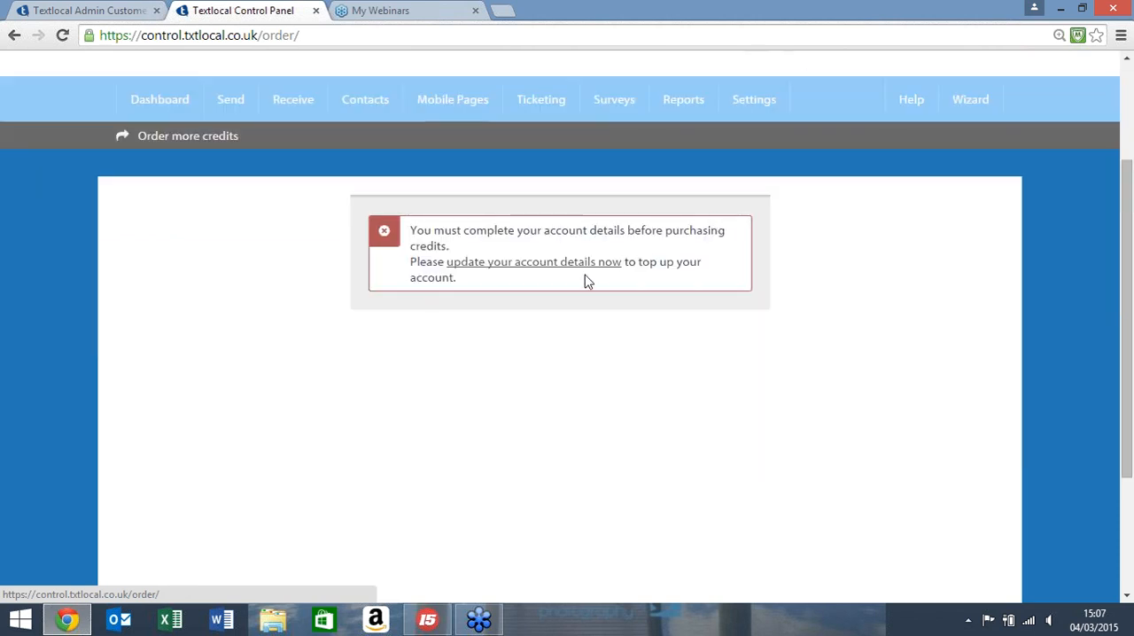
scroll(522, 381, "down", 3)
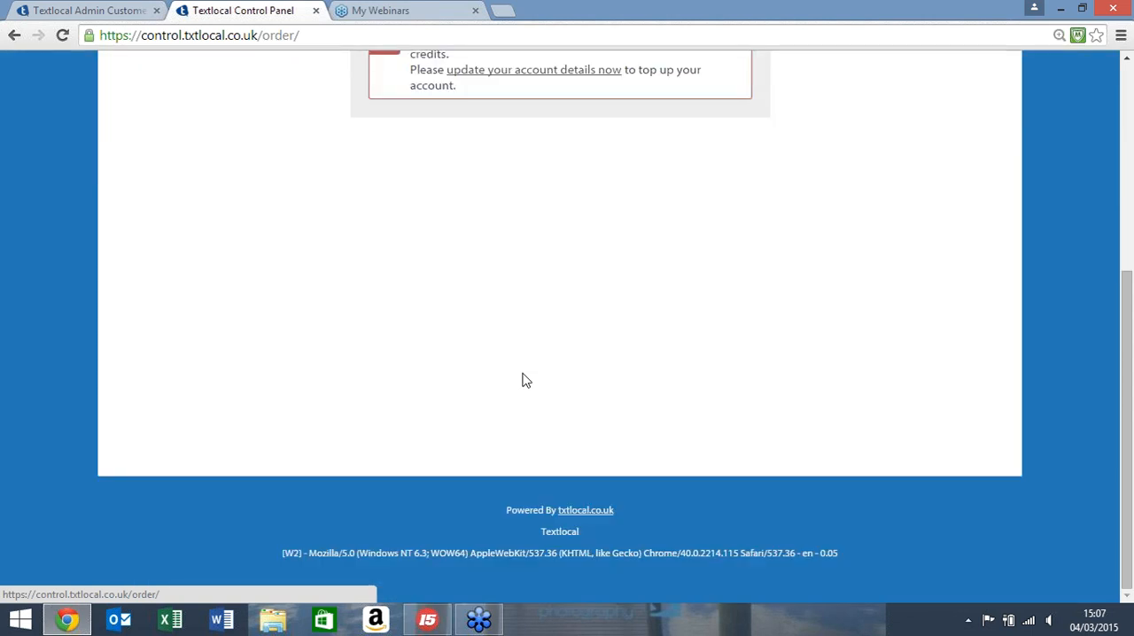
scroll(523, 381, "up", 1)
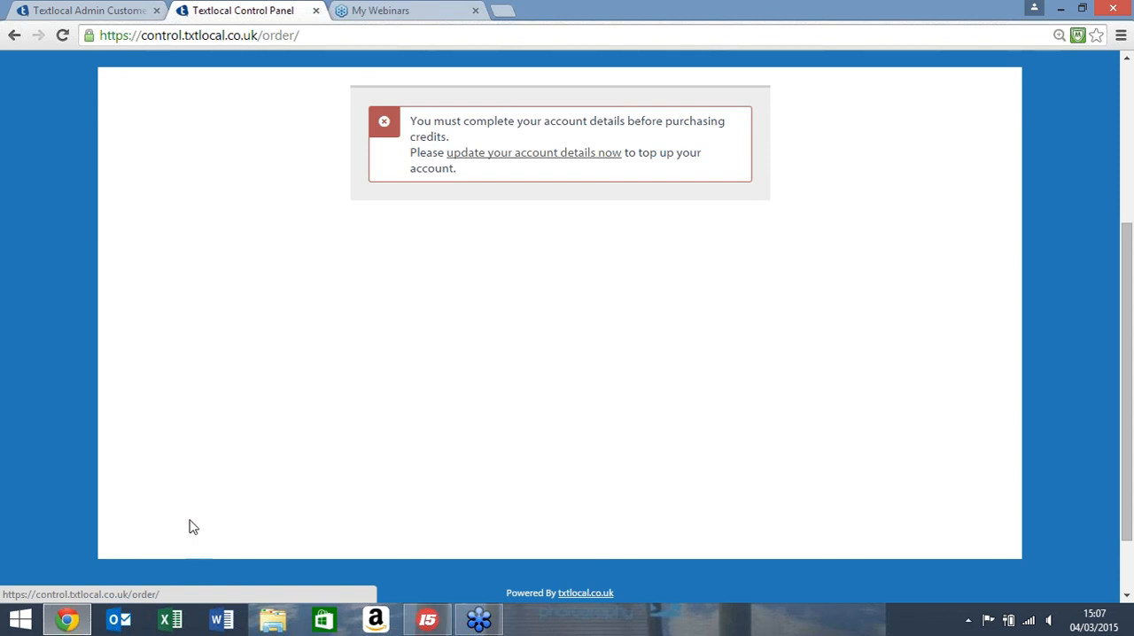
scroll(190, 527, "up", 3)
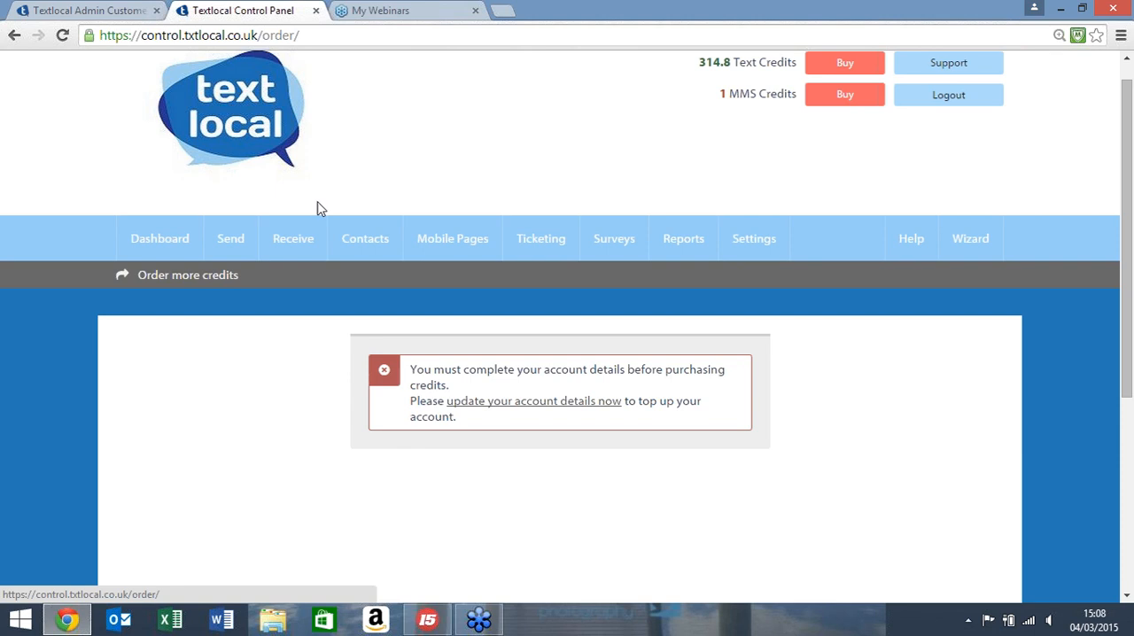
Step: Start a new contact group, enter Test as its group name, and display the help for creating a group
mouse_move(378, 243)
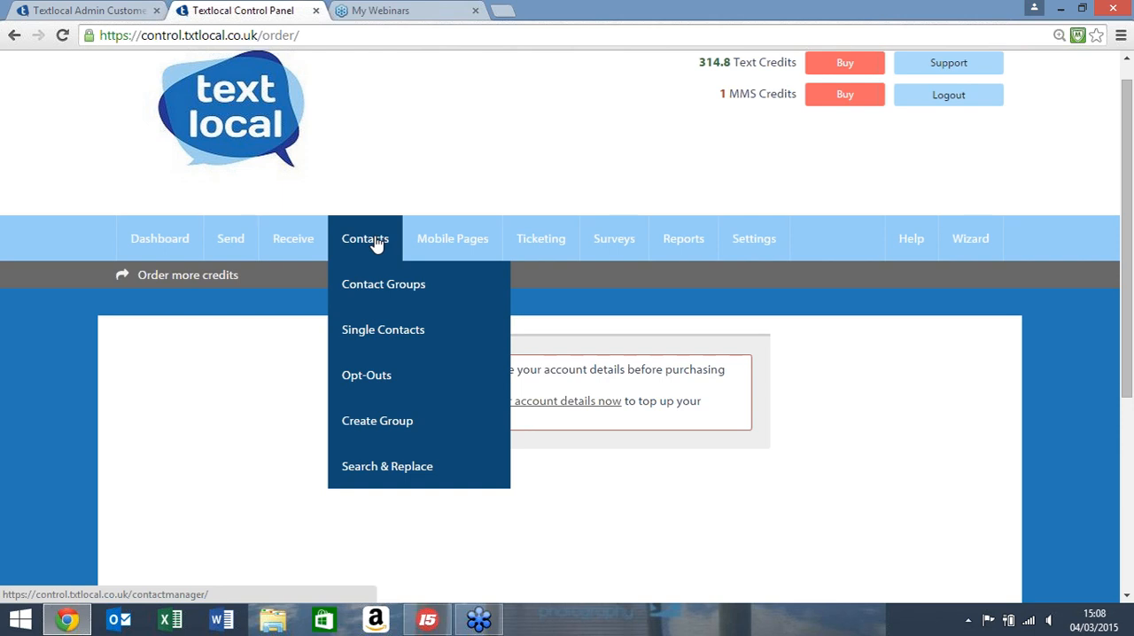
left_click(397, 424)
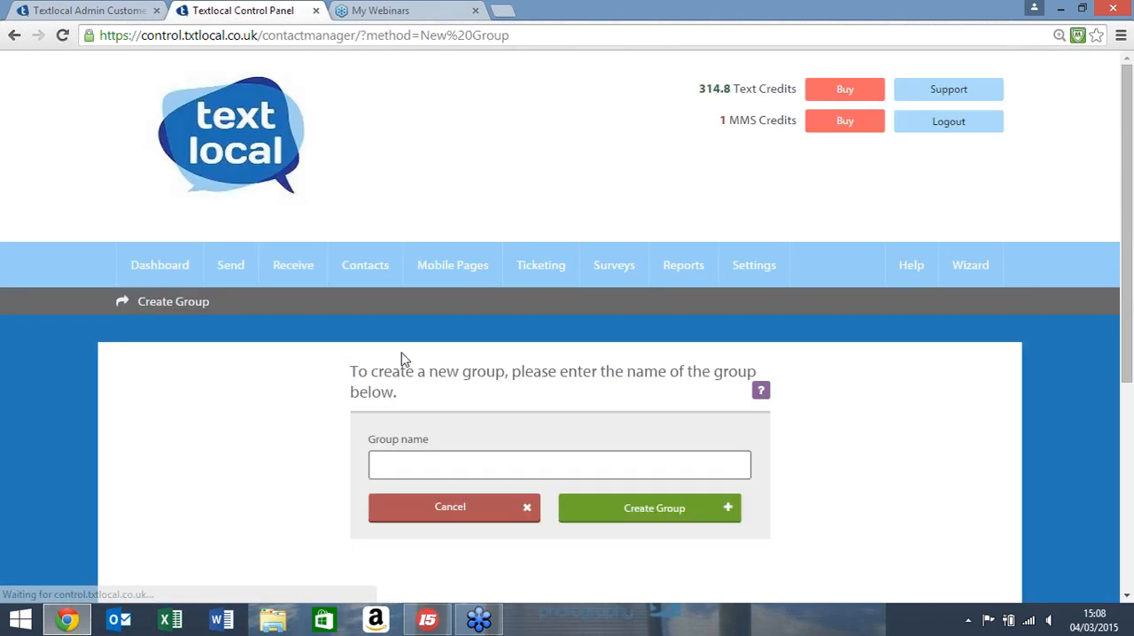
scroll(403, 361, "down", 1)
left_click(427, 387)
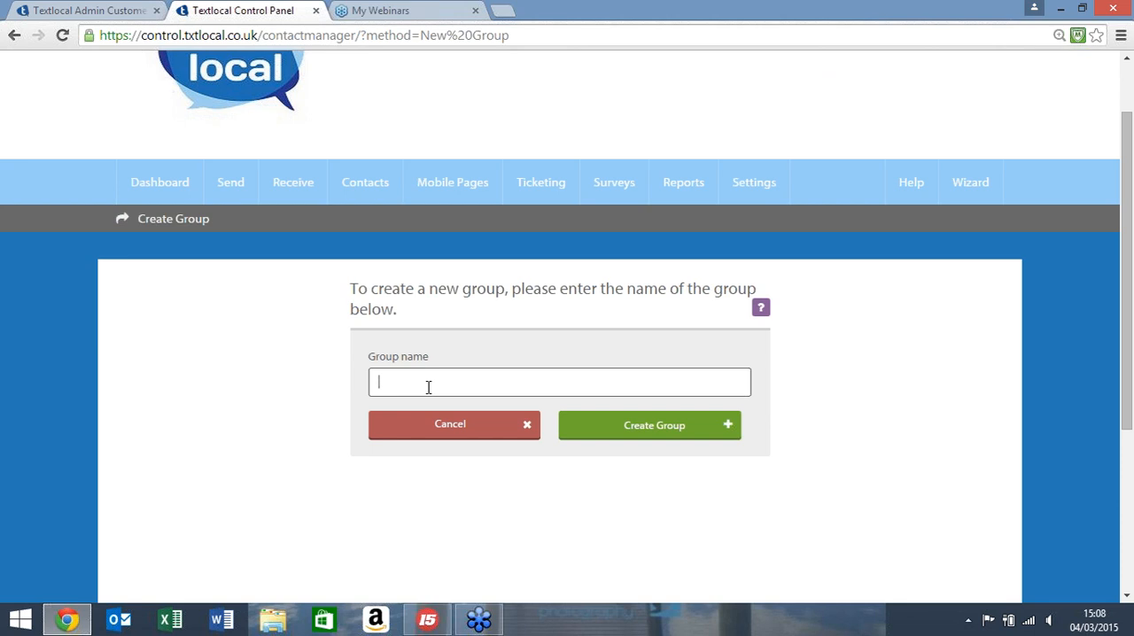
type("Test")
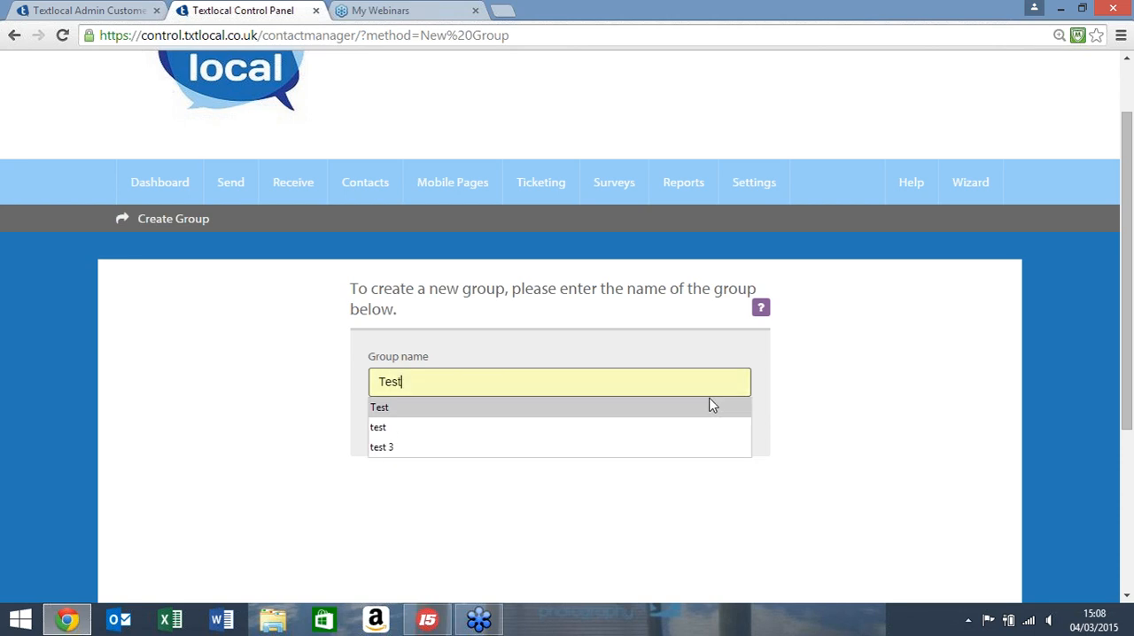
left_click(822, 397)
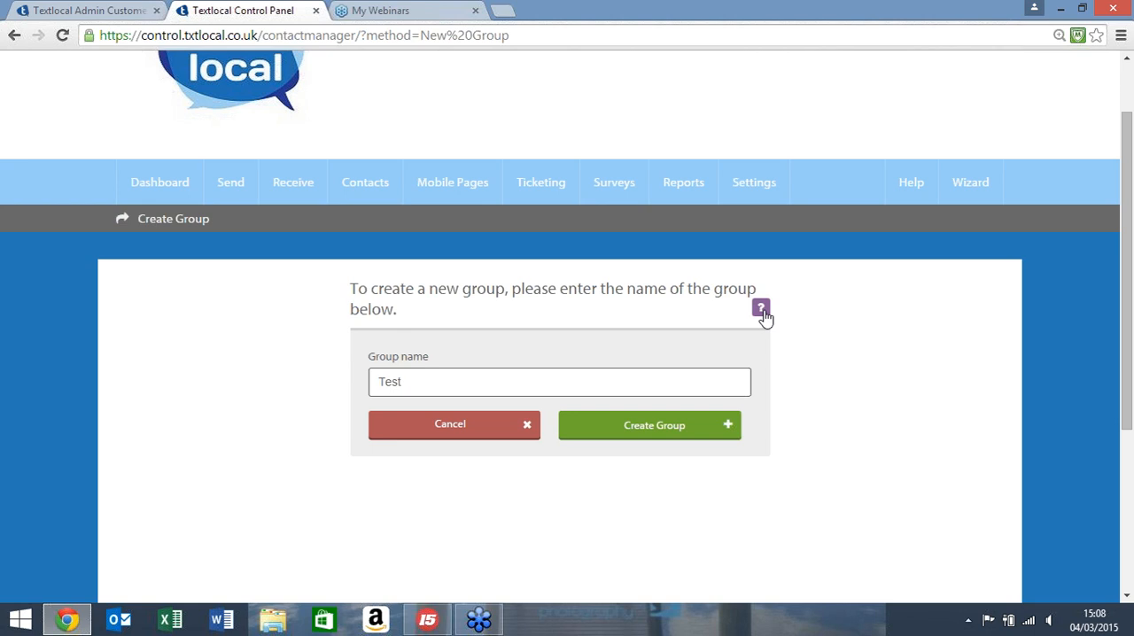
left_click(761, 315)
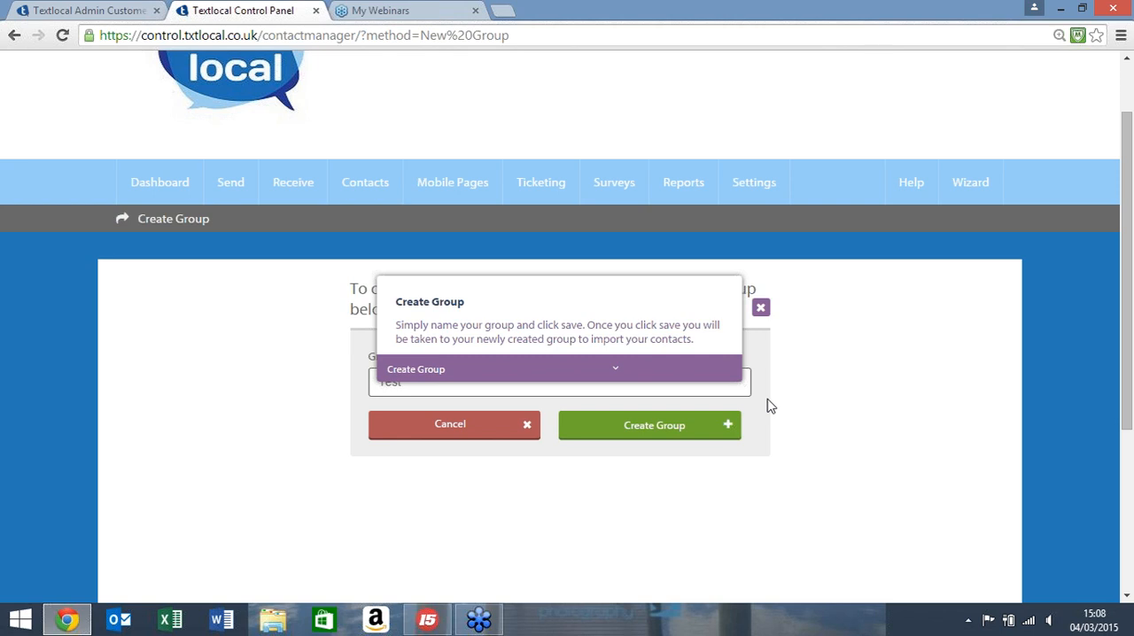
Step: Open the existing Test group from the contact groups list
mouse_move(365, 191)
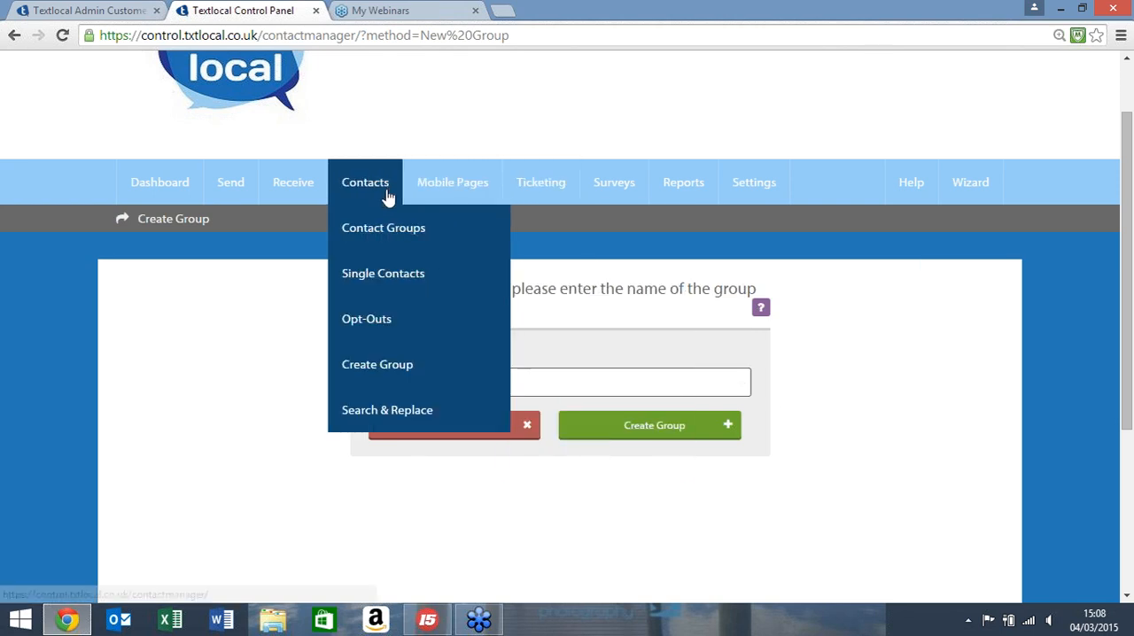
left_click(388, 237)
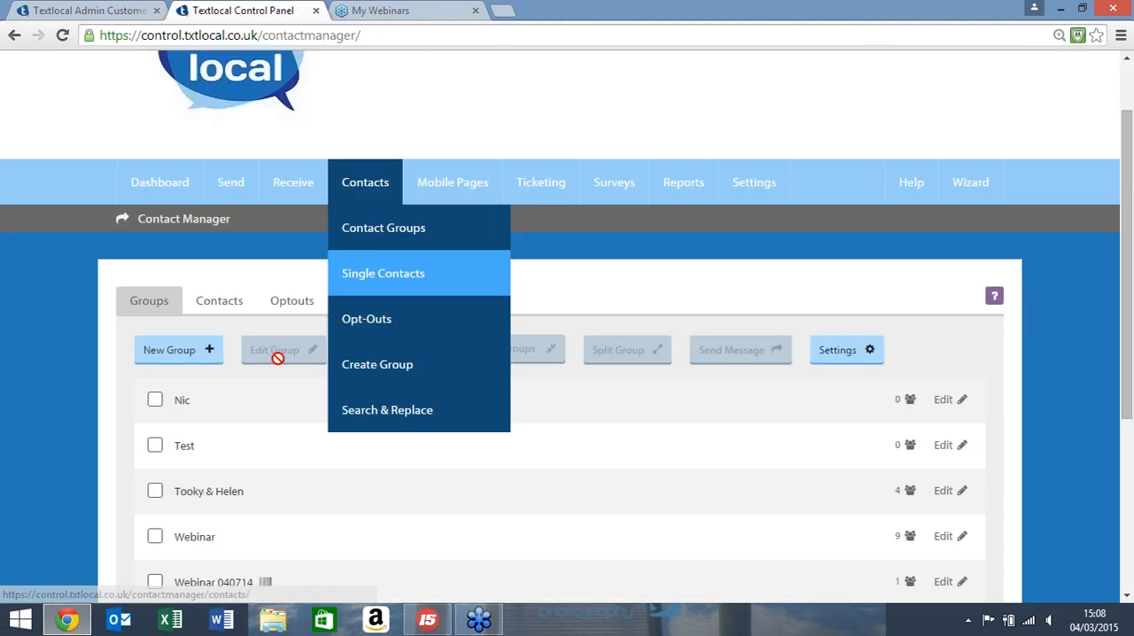
left_click(177, 450)
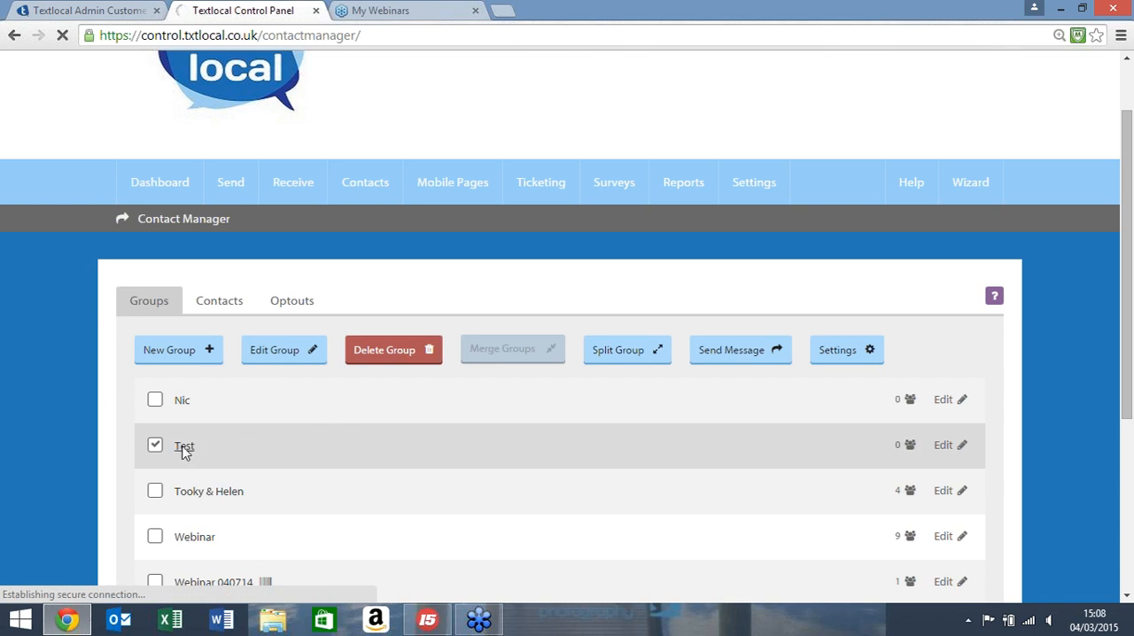
left_click(183, 448)
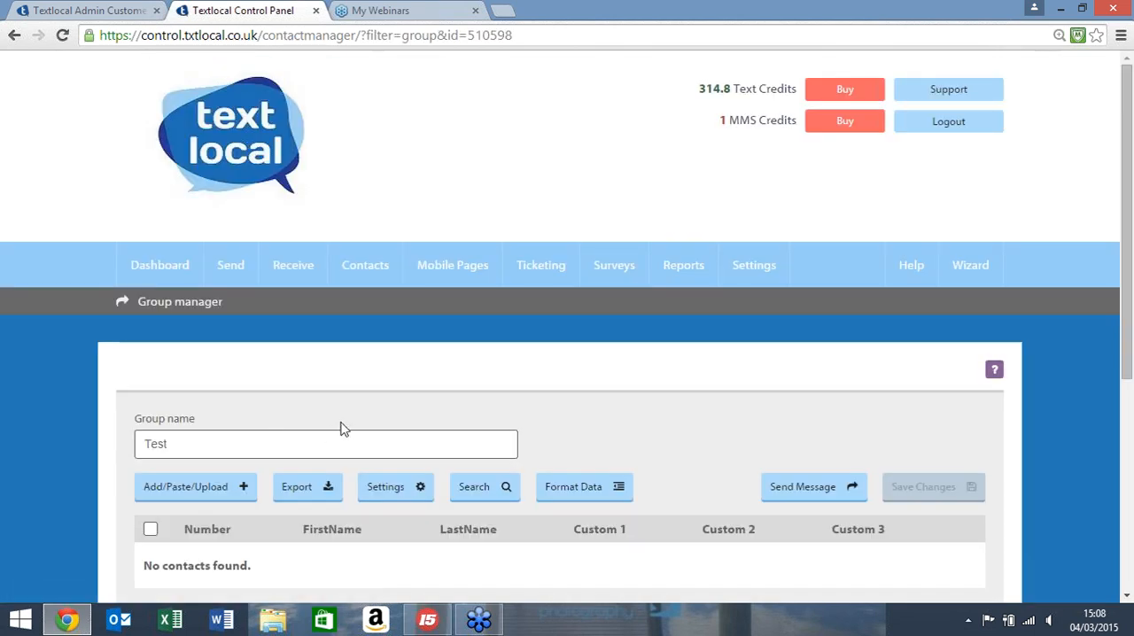
Step: Open contact import for the Test group and view the Paste List and Add Single forms
scroll(342, 427, "down", 2)
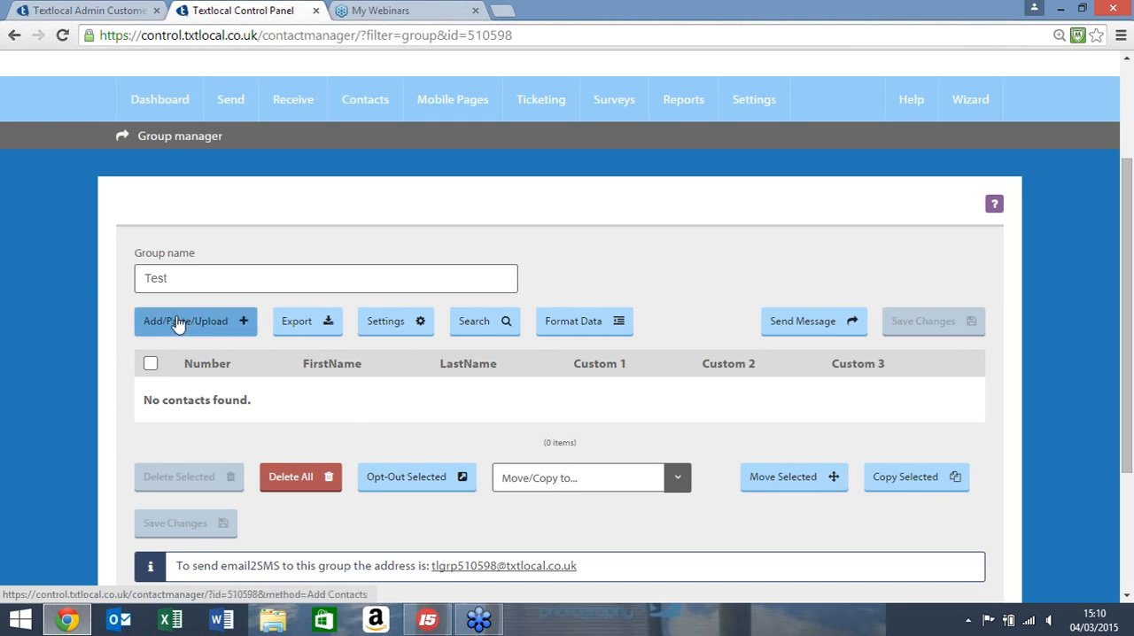
left_click(179, 324)
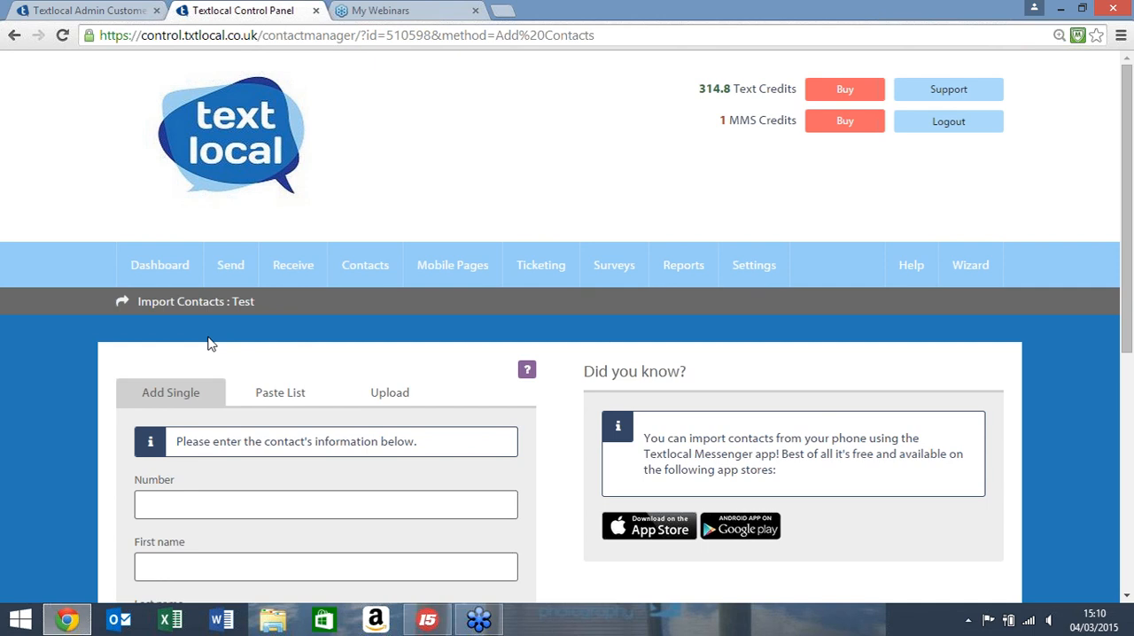
left_click(276, 402)
scroll(280, 408, "down", 2)
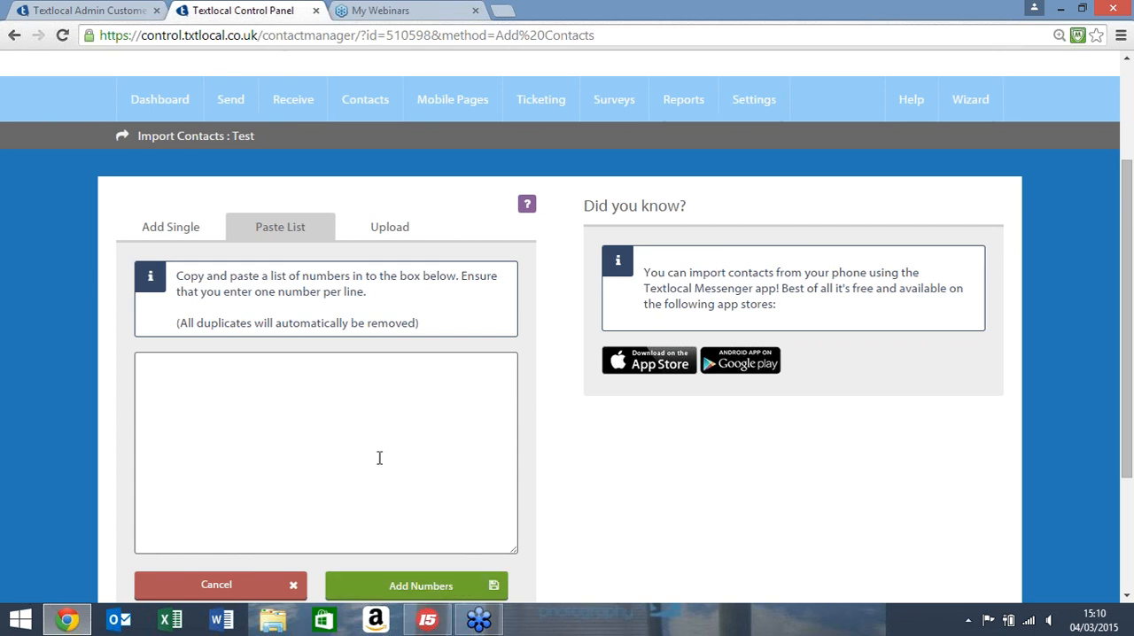
left_click(178, 238)
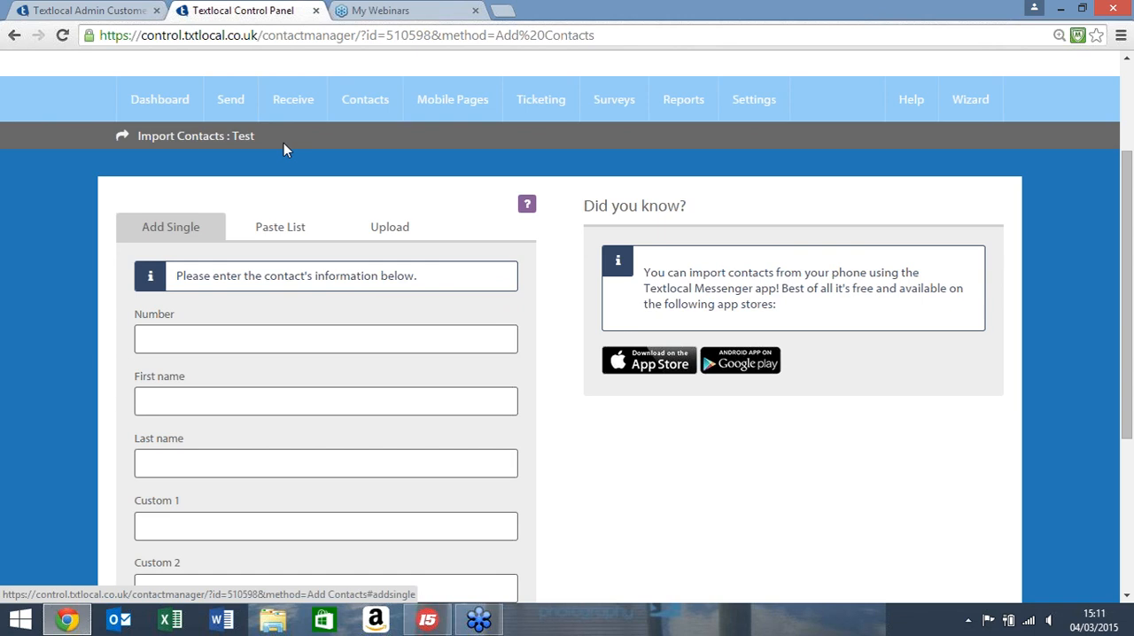
Step: View the list of inboxes and expand the WEBINAR on 60777 inbox
mouse_move(278, 93)
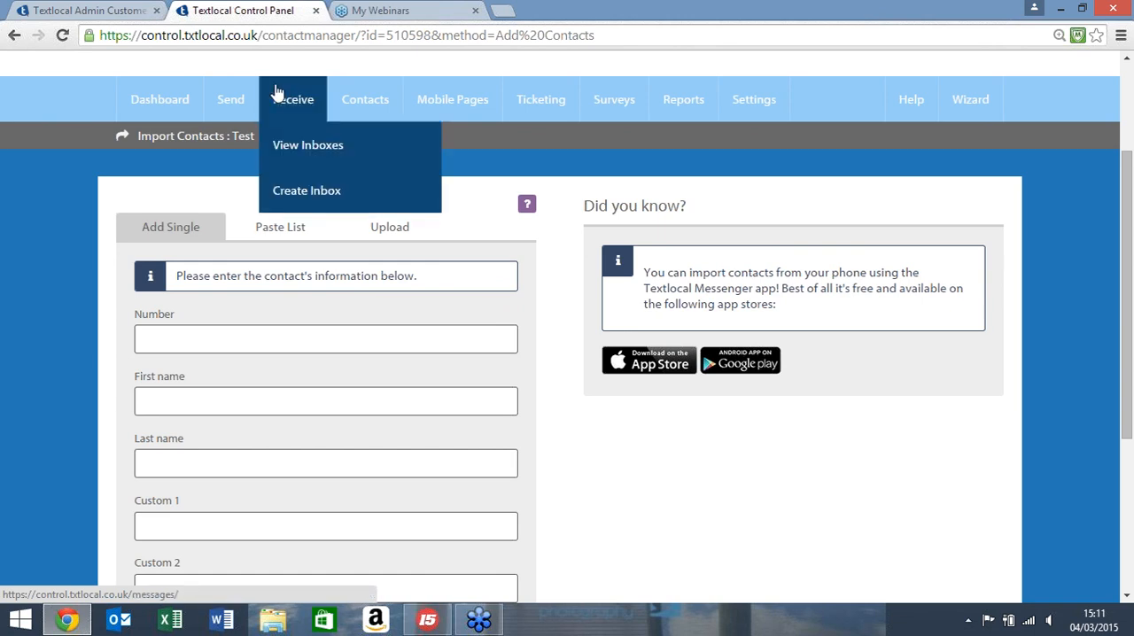
left_click(296, 146)
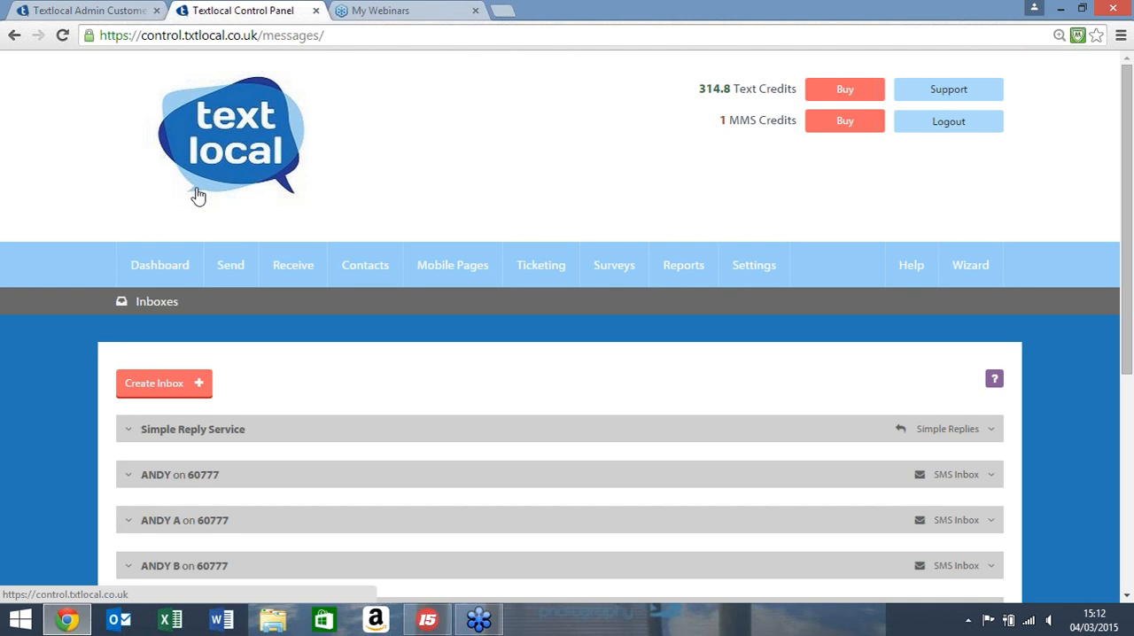
scroll(199, 195, "down", 4)
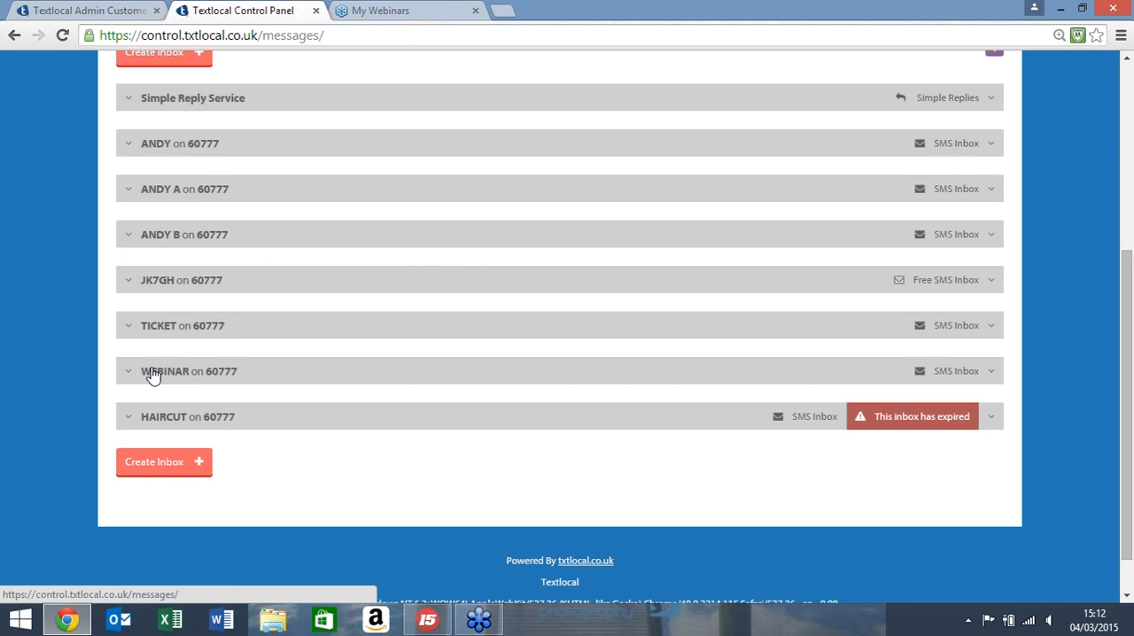
left_click(131, 380)
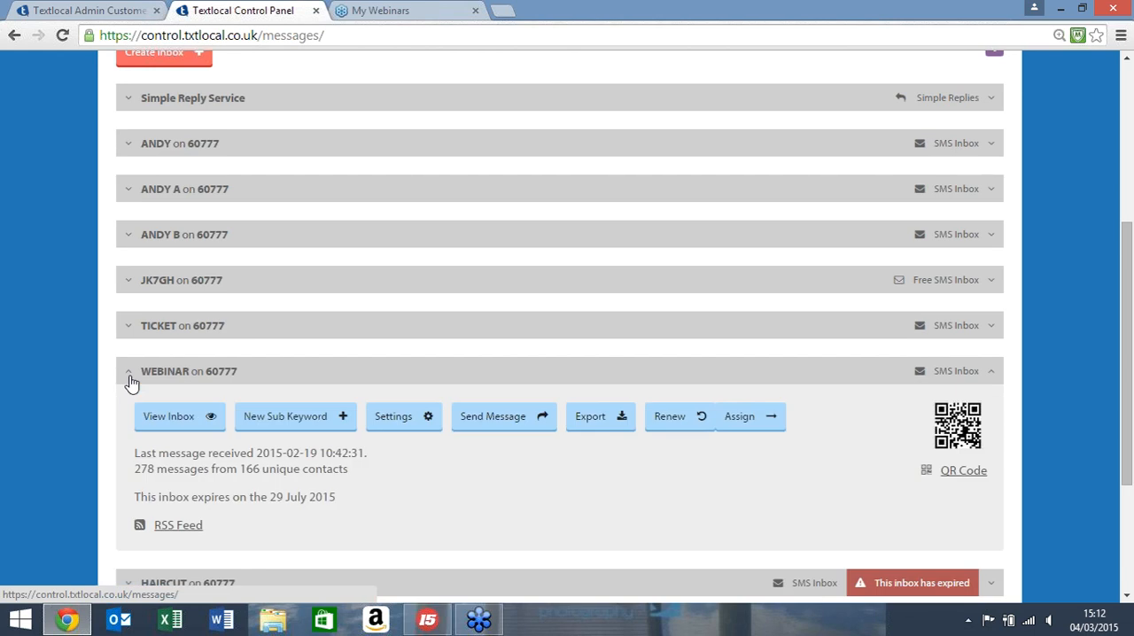
Step: Open the settings of the WEBINAR inbox to view its response and forwarding functions
scroll(44, 385, "down", 2)
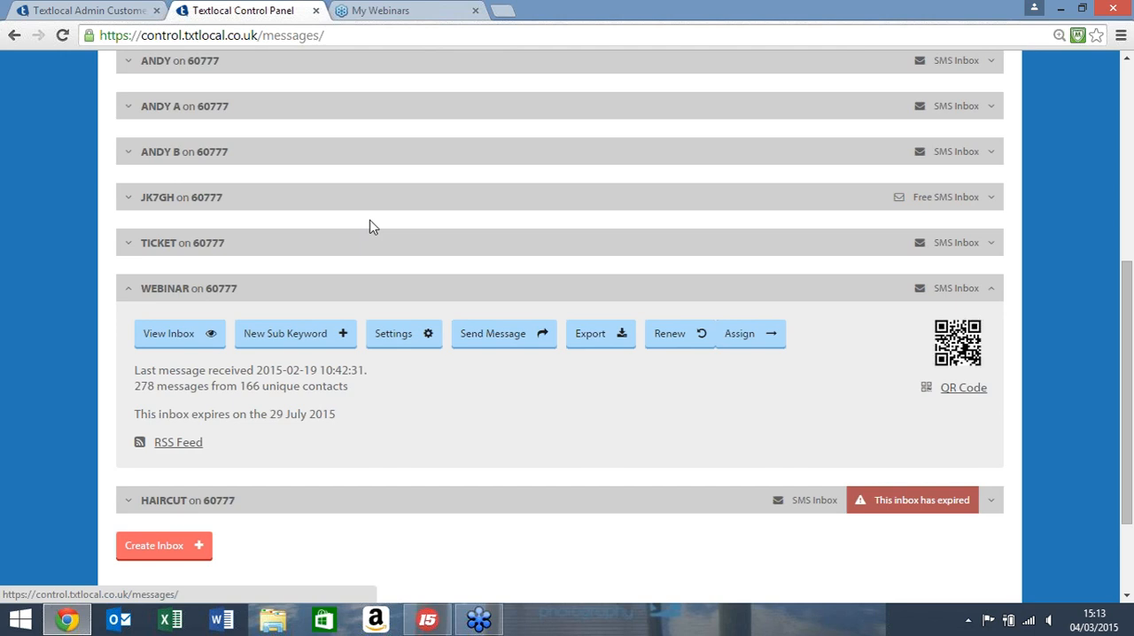
left_click(399, 338)
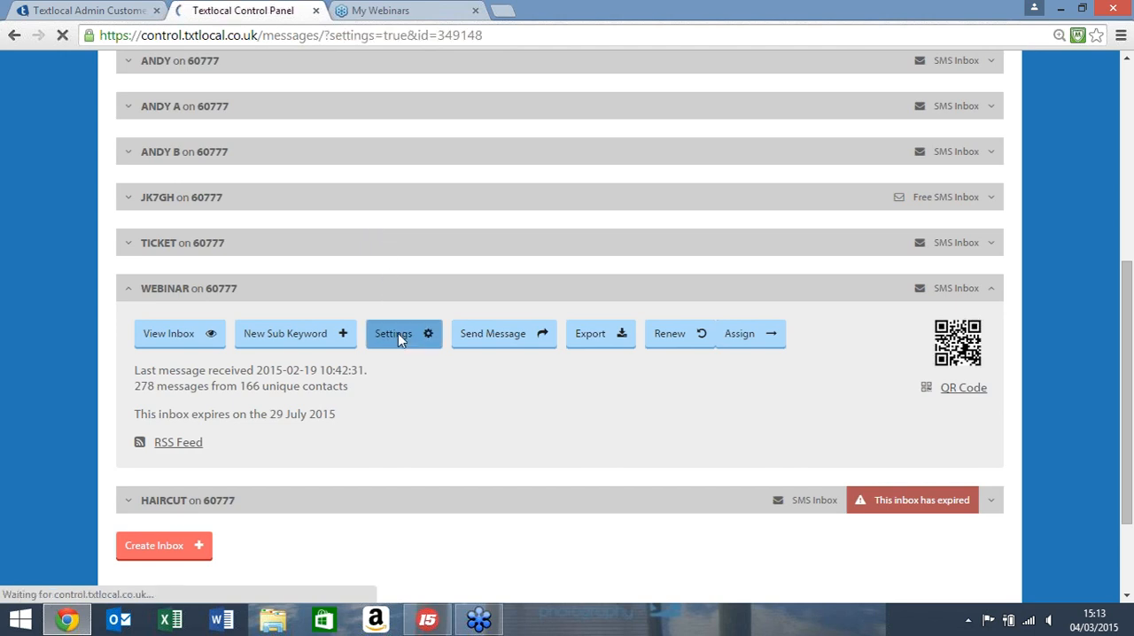
scroll(304, 346, "down", 2)
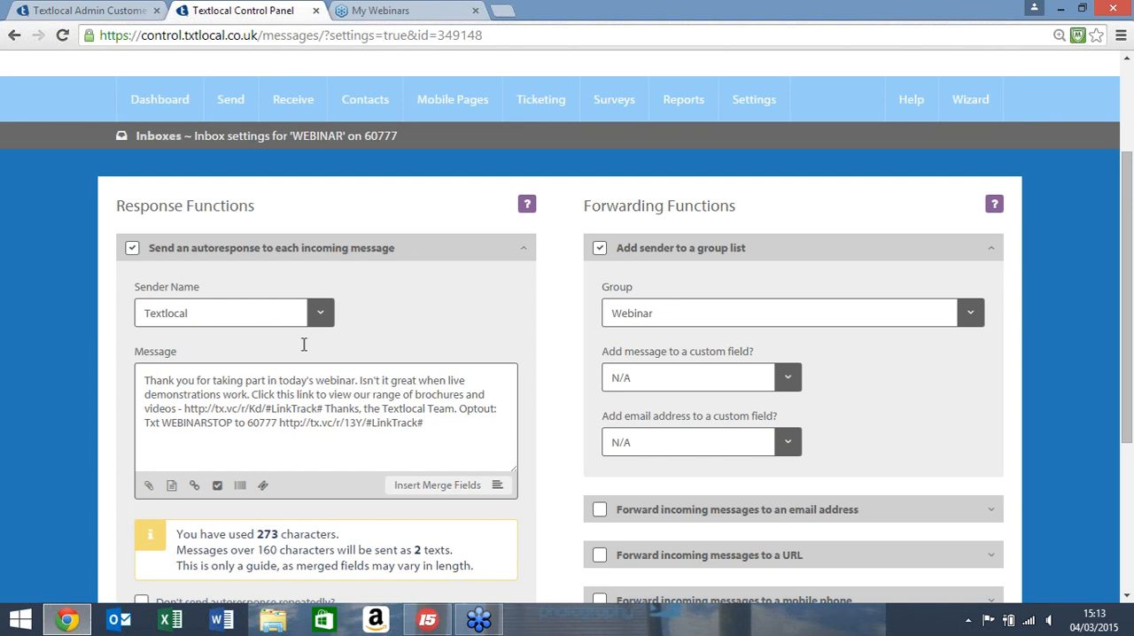
Step: Open the form for sending text messages and choose the Test group as the recipient
scroll(304, 346, "down", 1)
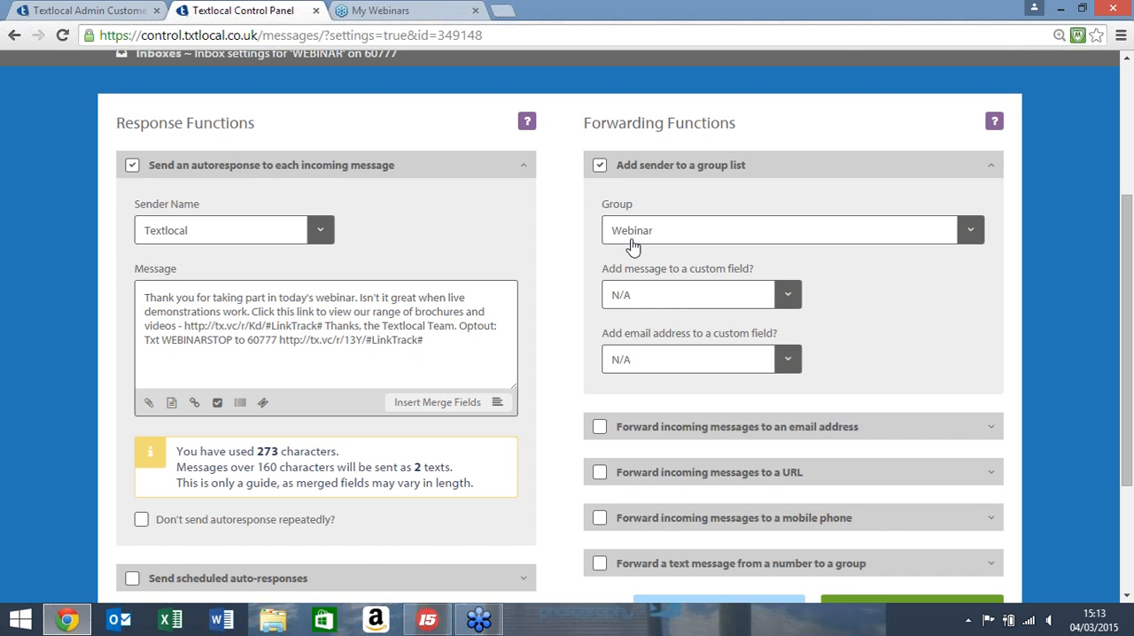
scroll(798, 327, "down", 1)
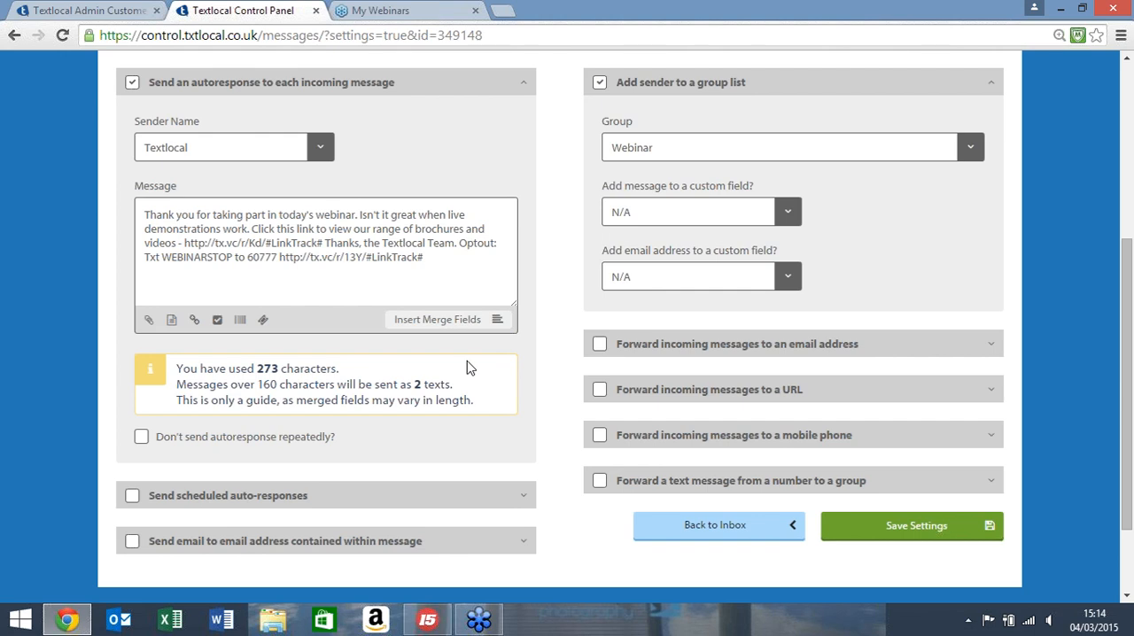
scroll(469, 368, "up", 3)
mouse_move(235, 192)
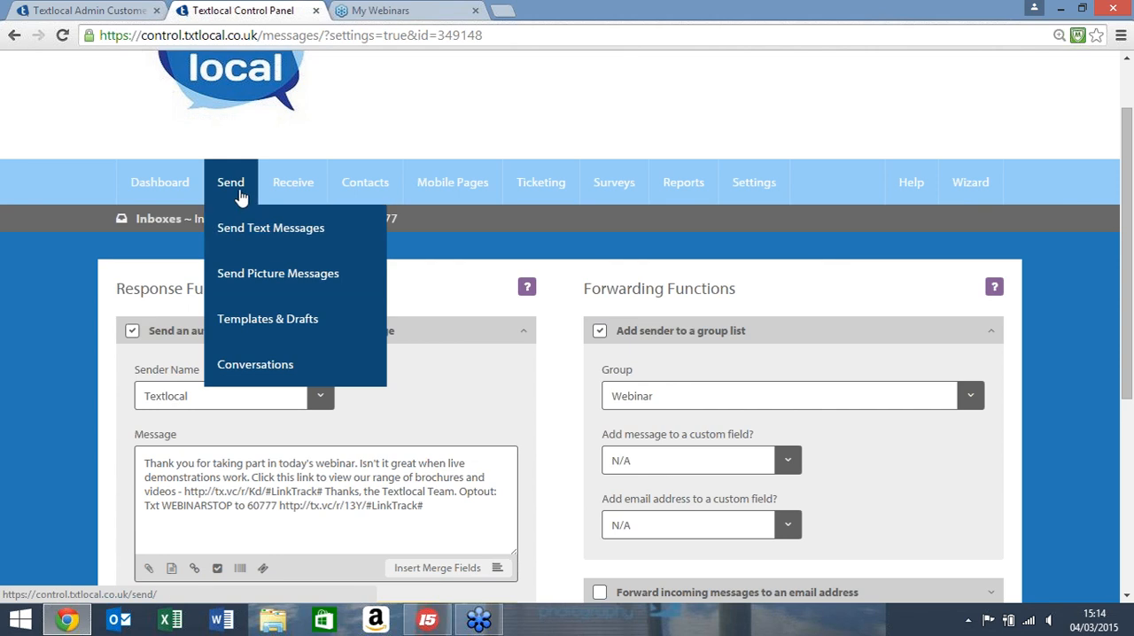
left_click(240, 227)
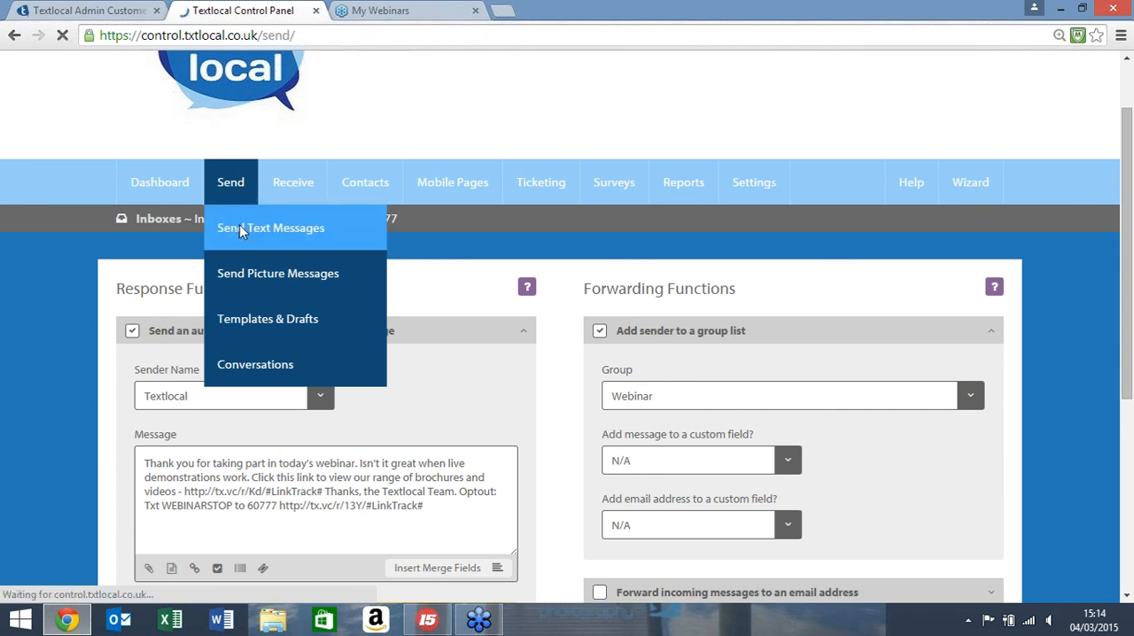
scroll(236, 232, "down", 2)
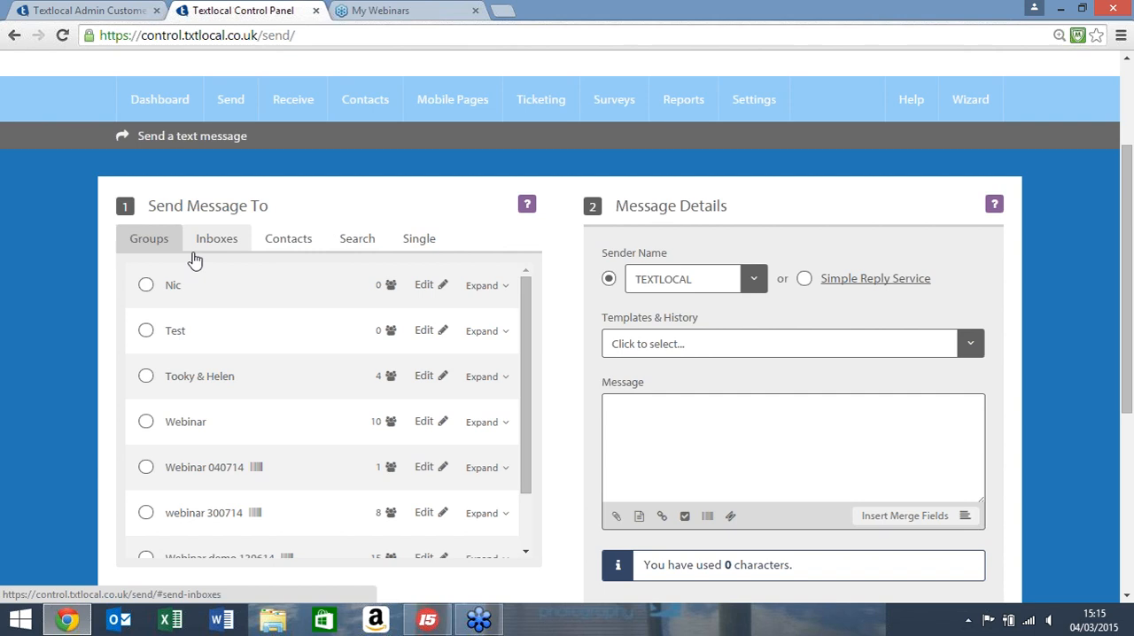
scroll(170, 424, "down", 1)
scroll(170, 423, "up", 1)
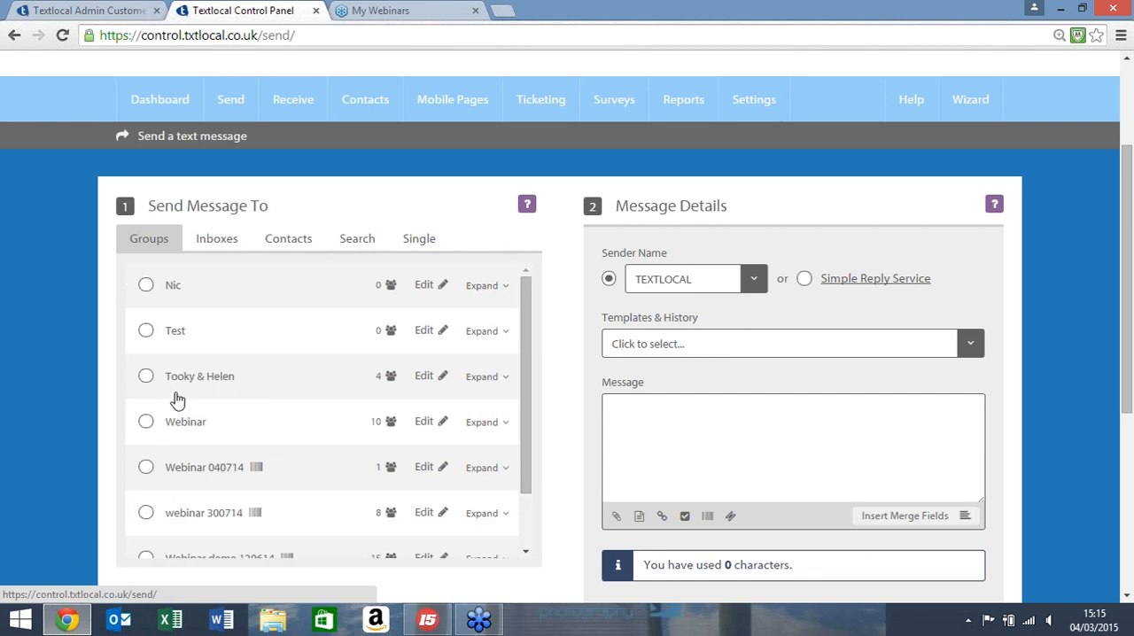
left_click(145, 333)
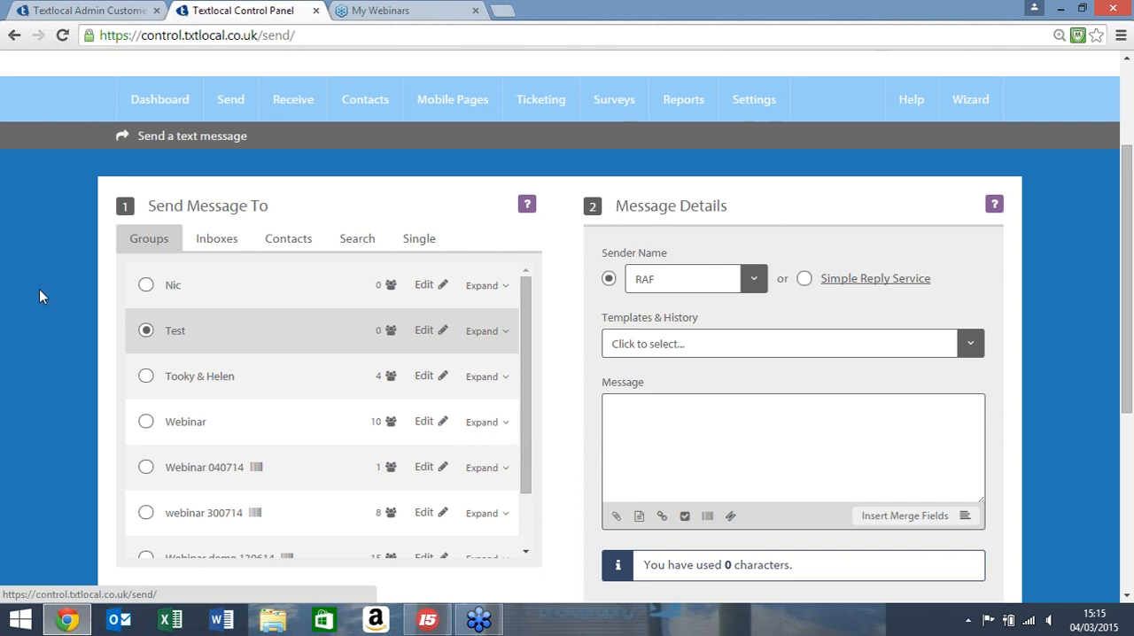
Step: Examine the scheduling and opt-out options of the message form and the list of available sender names
scroll(39, 288, "down", 3)
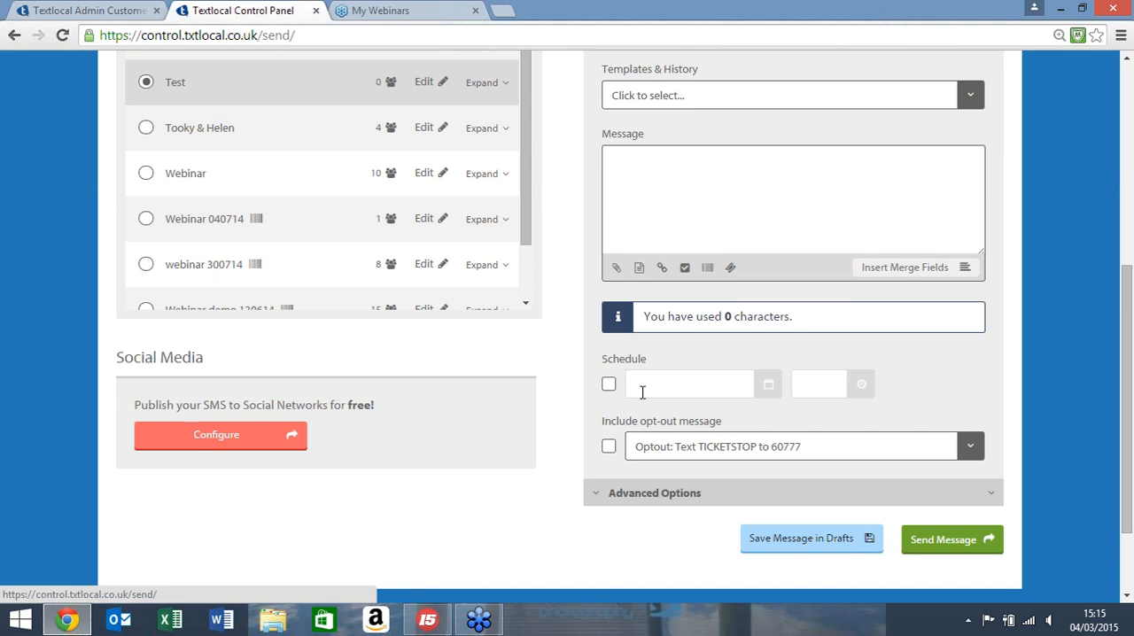
scroll(646, 390, "up", 4)
scroll(671, 388, "down", 1)
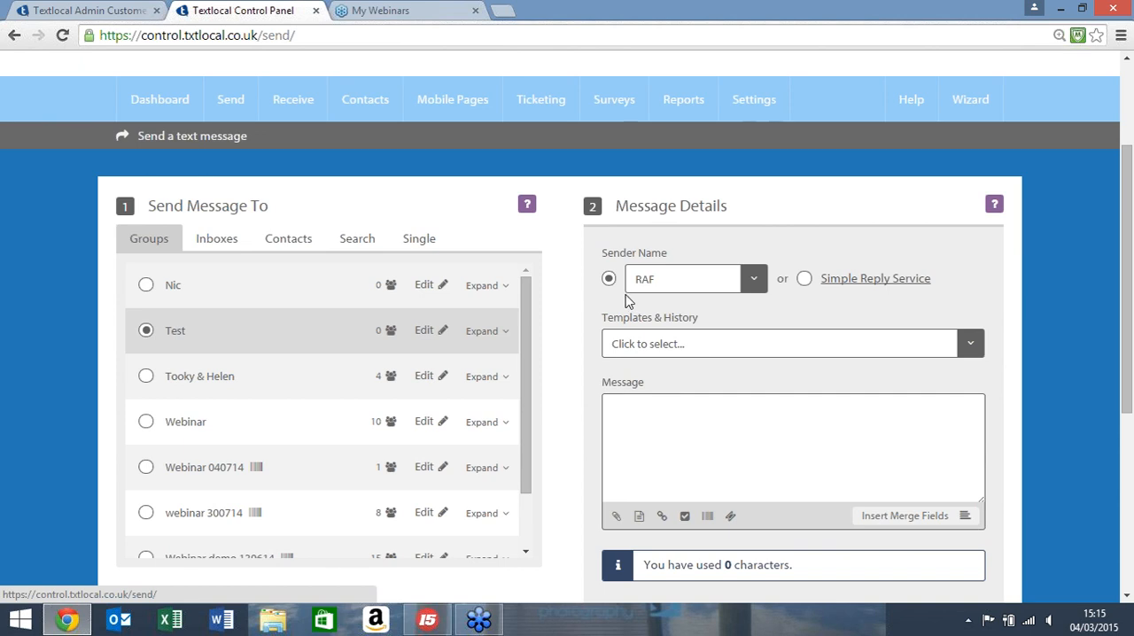
scroll(638, 296, "down", 1)
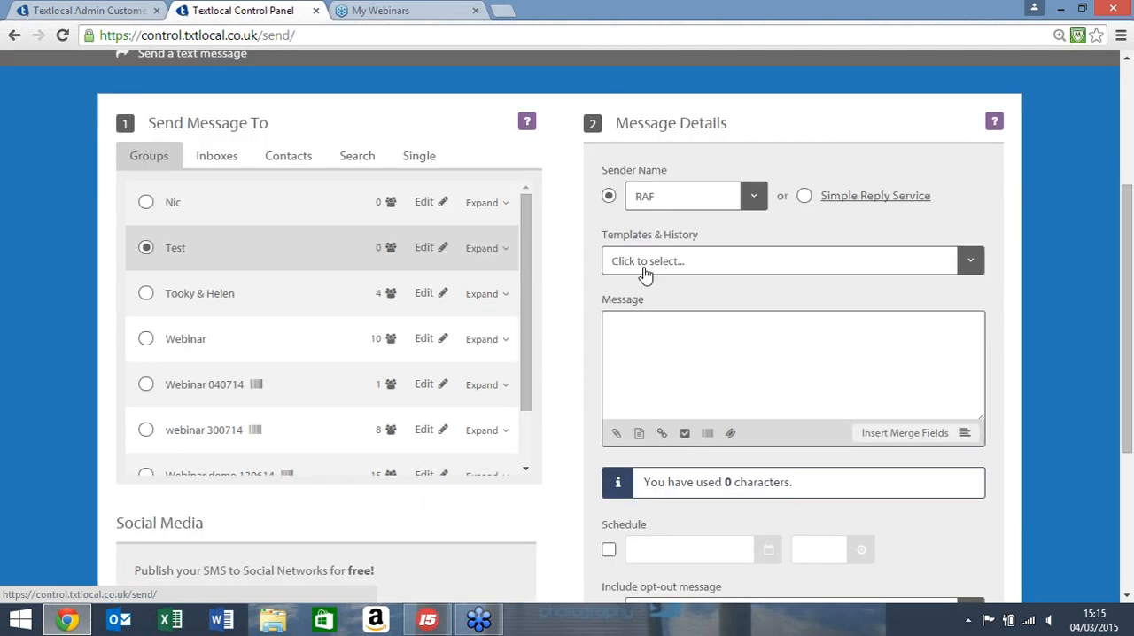
left_click(752, 197)
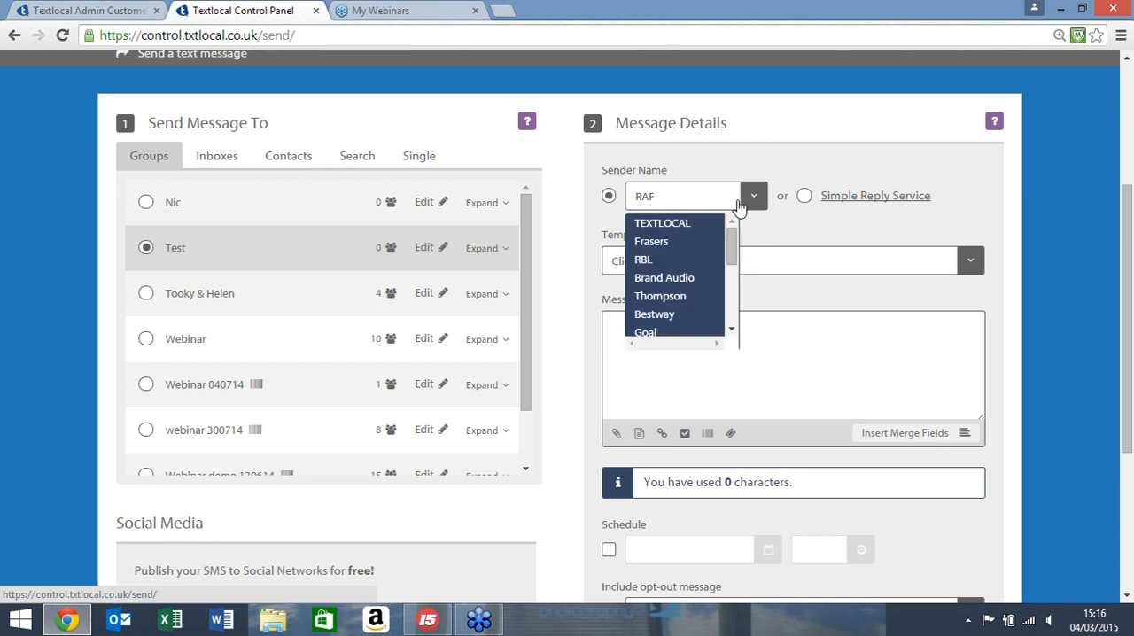
scroll(718, 257, "down", 5)
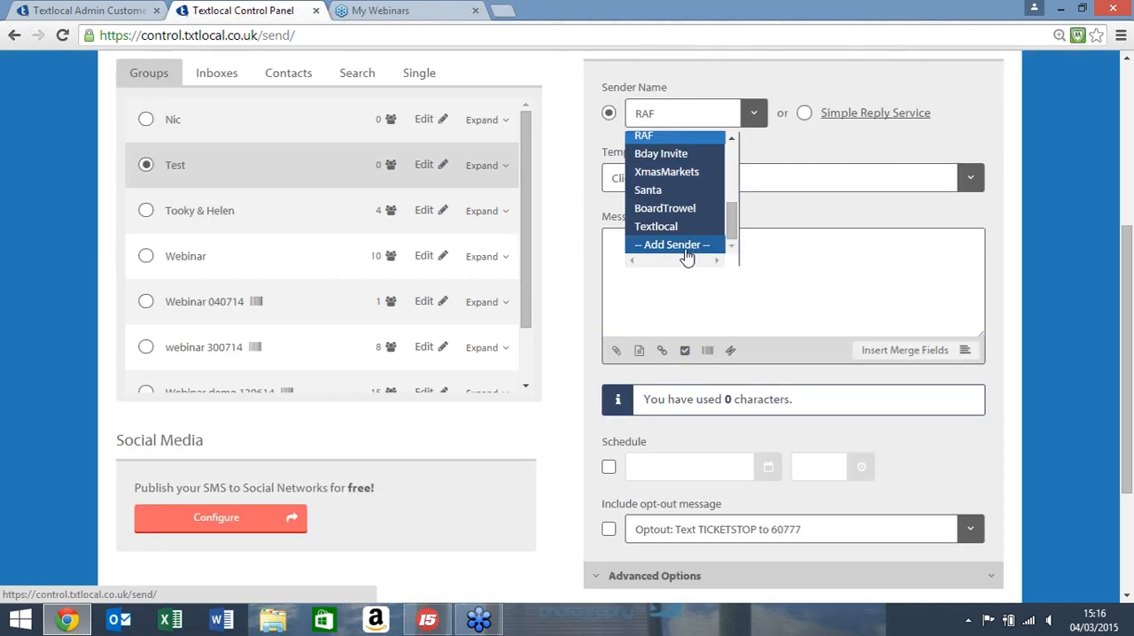
scroll(687, 257, "up", 10)
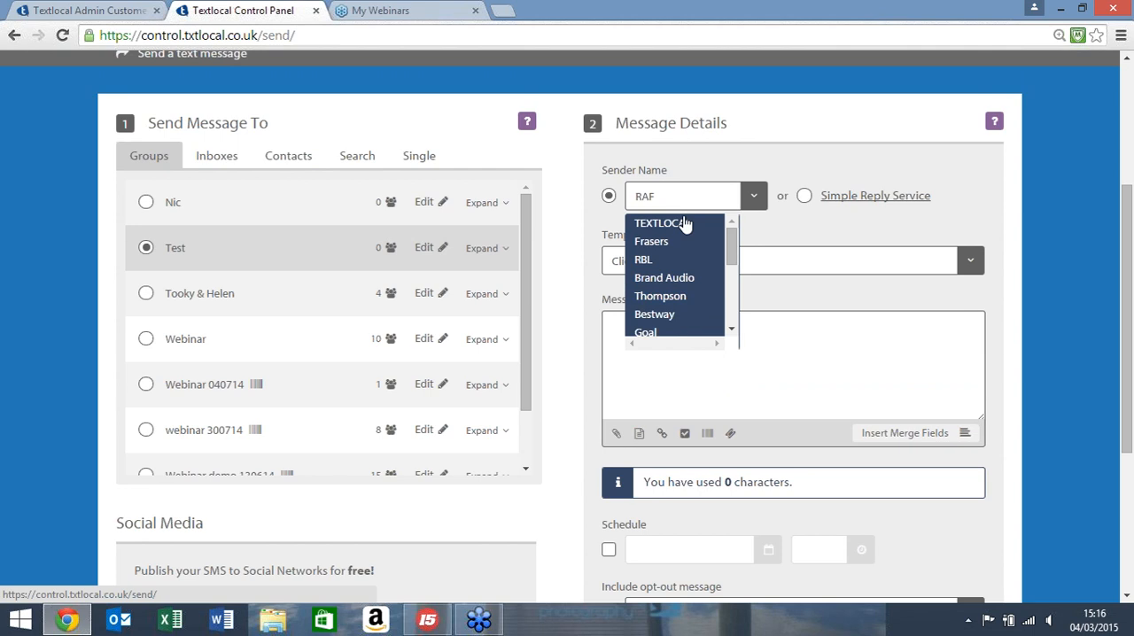
scroll(680, 255, "down", 1)
scroll(680, 255, "down", 1)
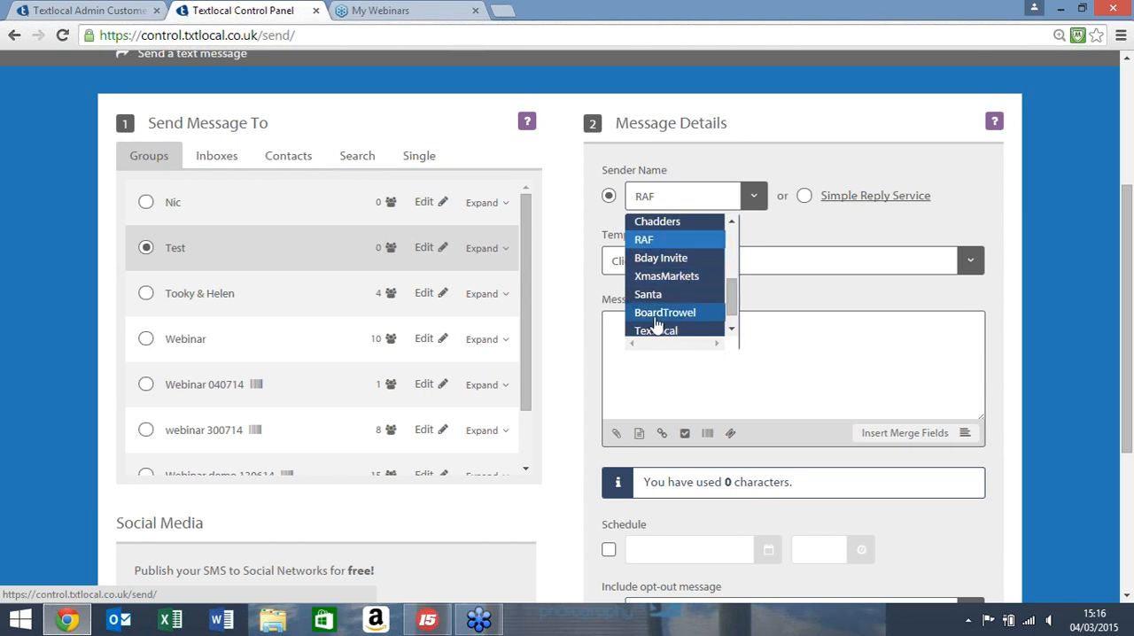
left_click(704, 200)
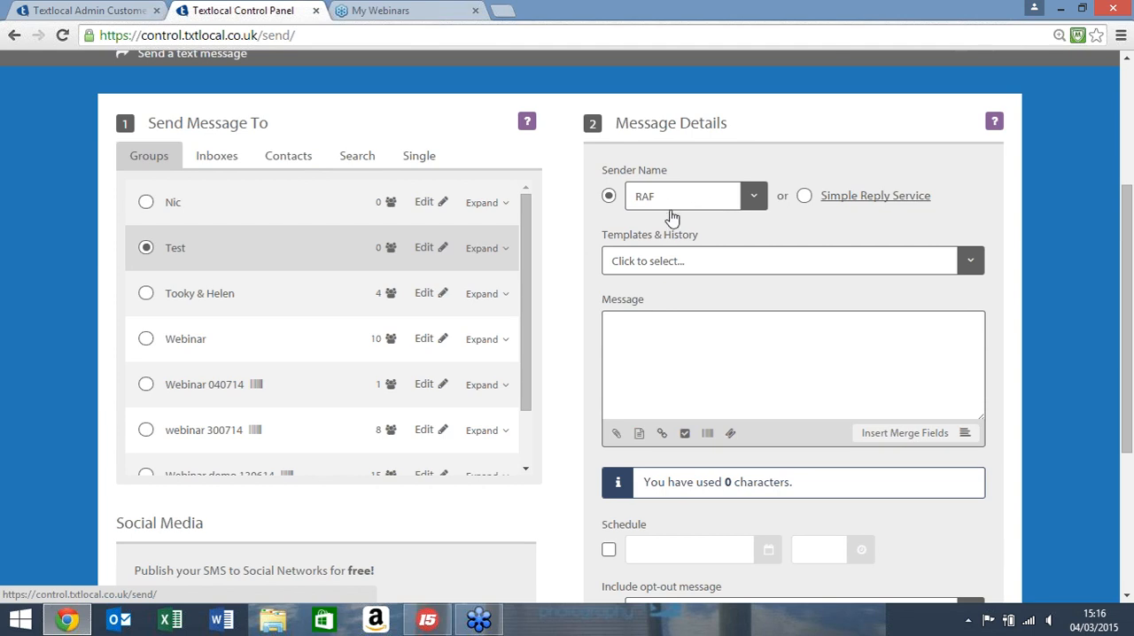
Step: Set the message's sender name to Textlocal
left_click(753, 195)
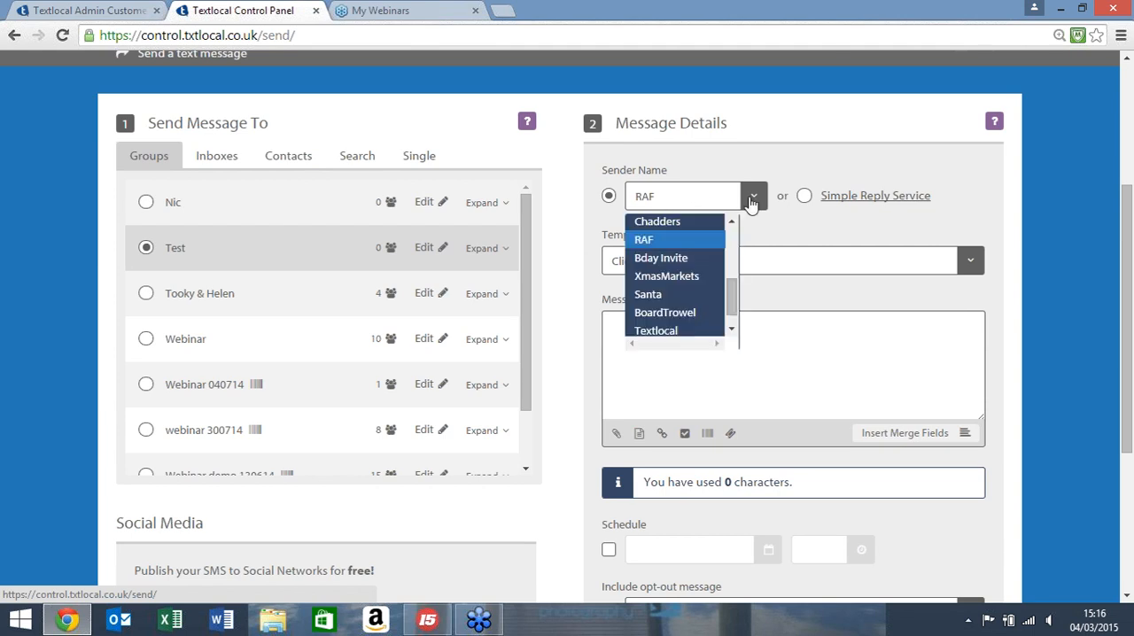
scroll(708, 282, "down", 1)
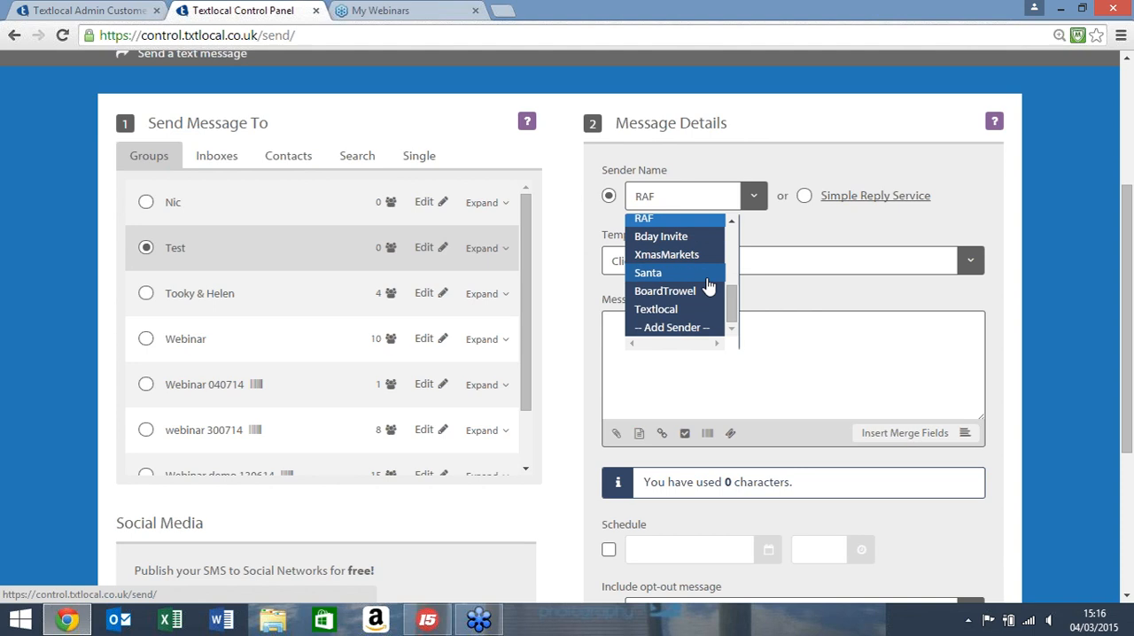
left_click(671, 309)
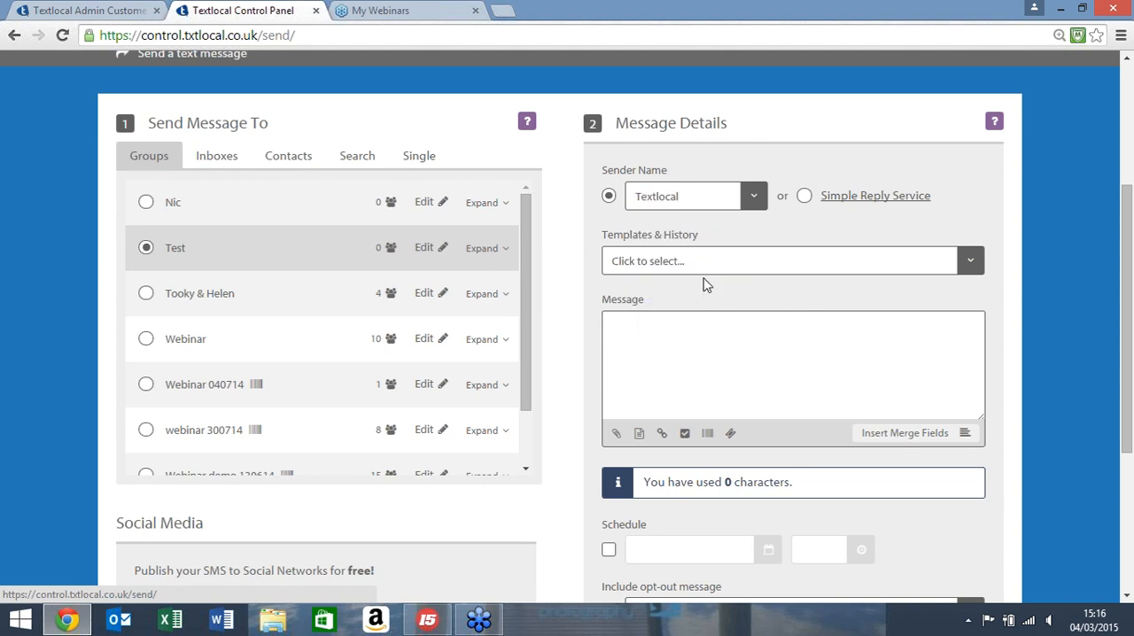
Step: View the saved templates and previous messages that can be loaded into the message
scroll(463, 274, "up", 1)
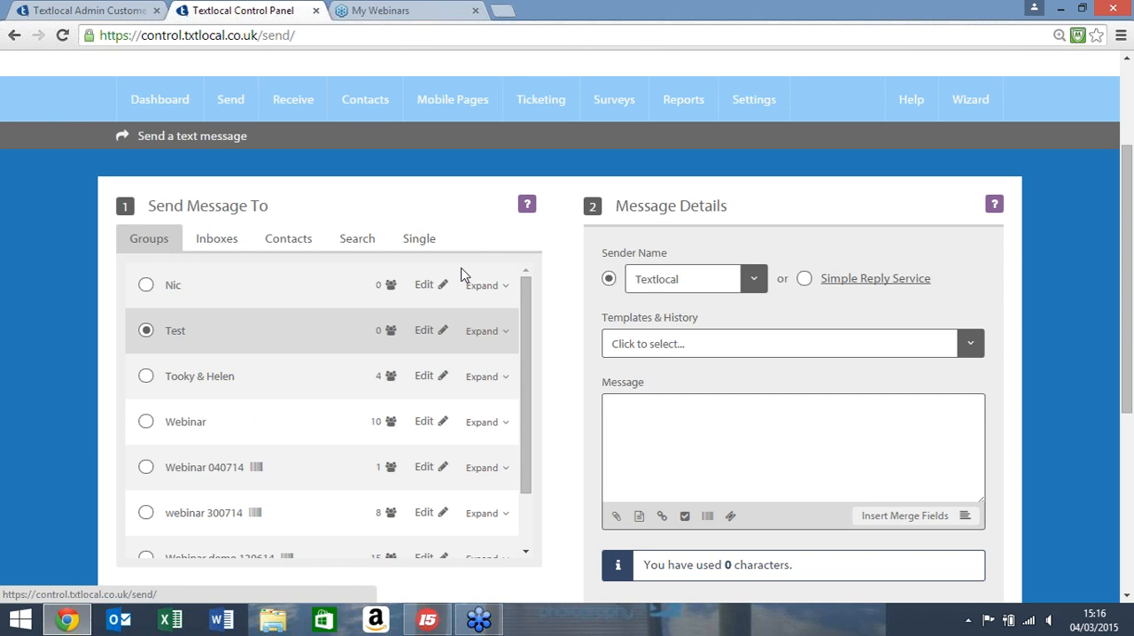
mouse_move(229, 117)
left_click(969, 346)
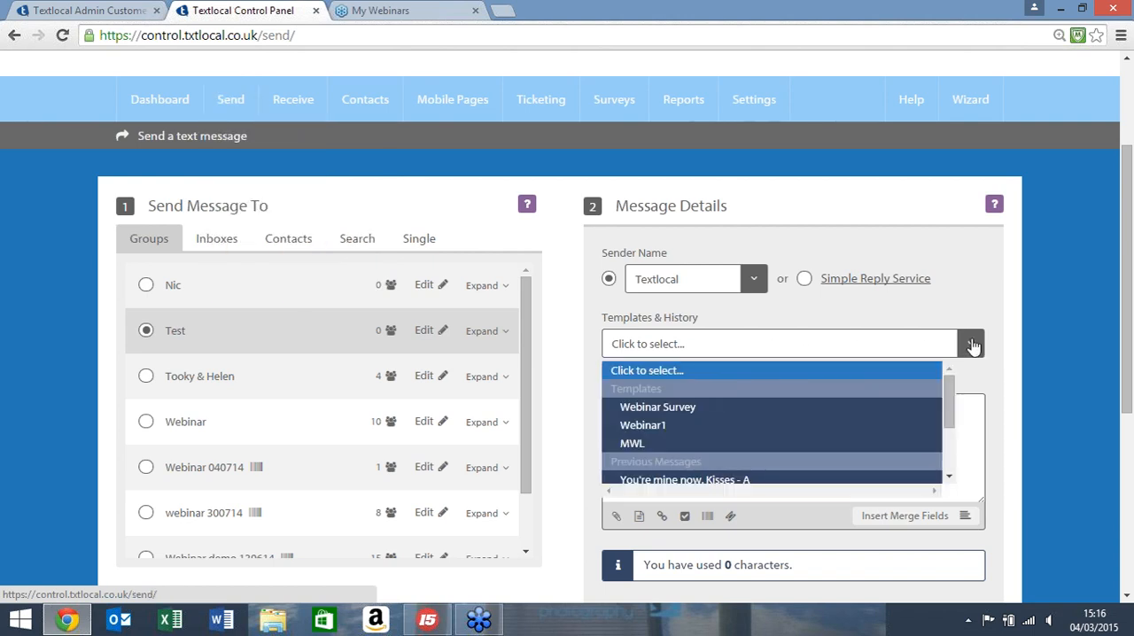
left_click(660, 445)
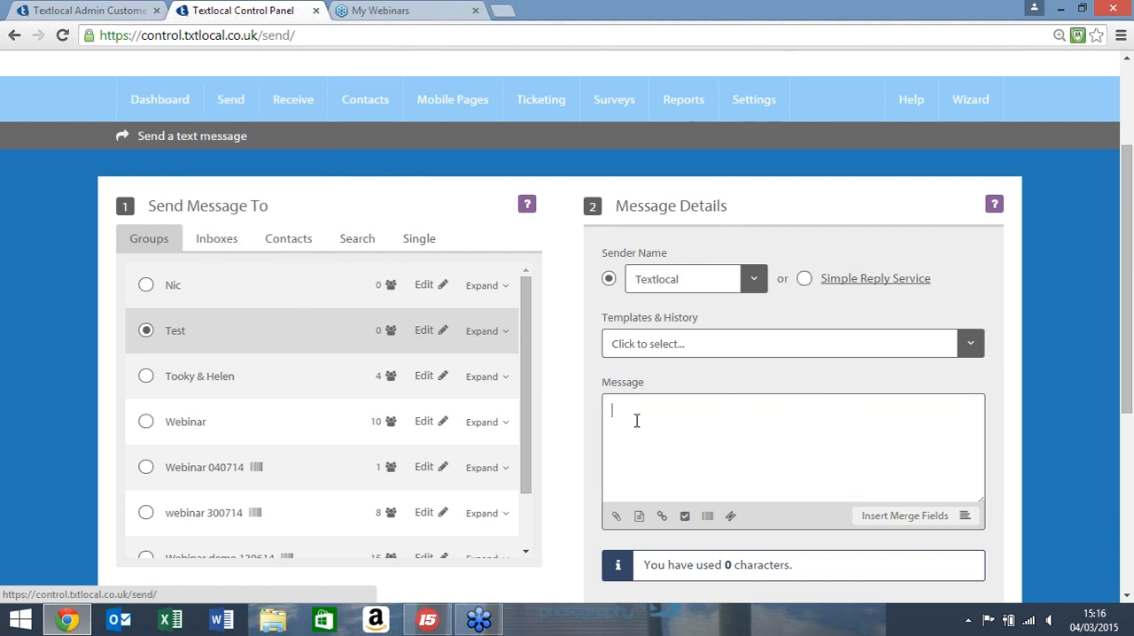
Step: Start the message with the greeting "Hi" followed by the First Name merge field
type("Hi")
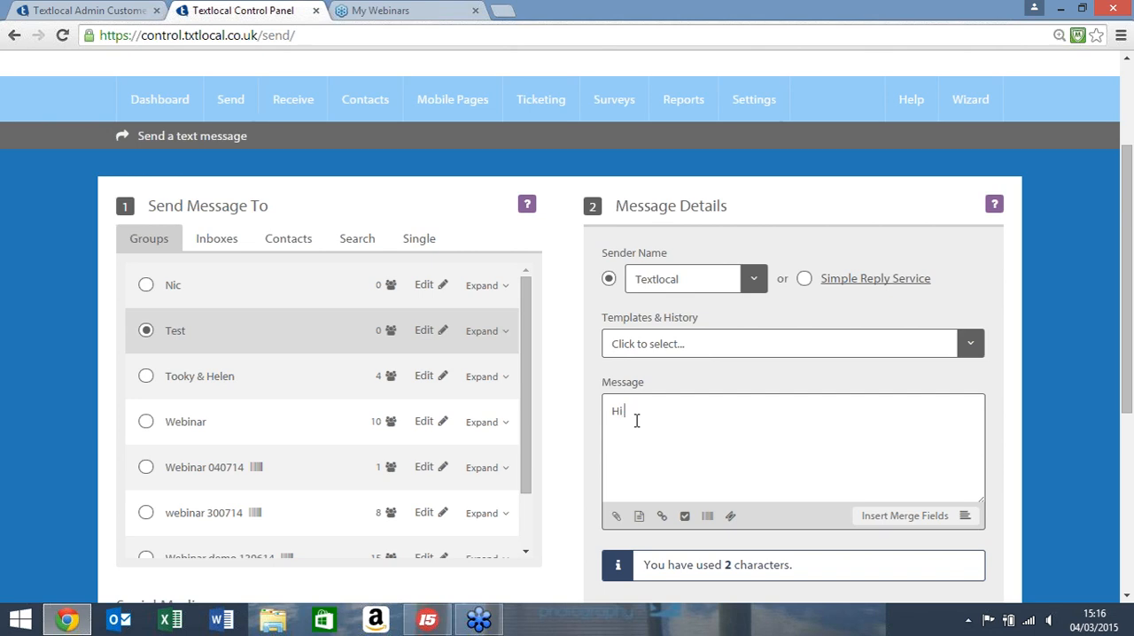
type(" Andy")
key("BackSpace")
key("BackSpace")
key("BackSpace")
key("BackSpace")
key("BackSpace")
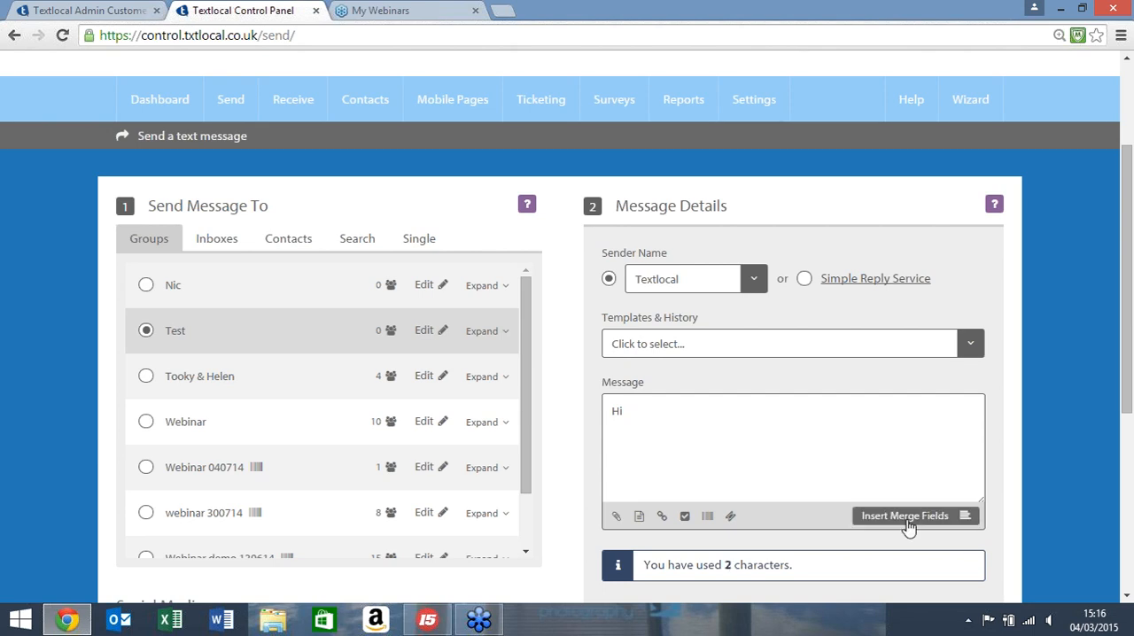
left_click(908, 523)
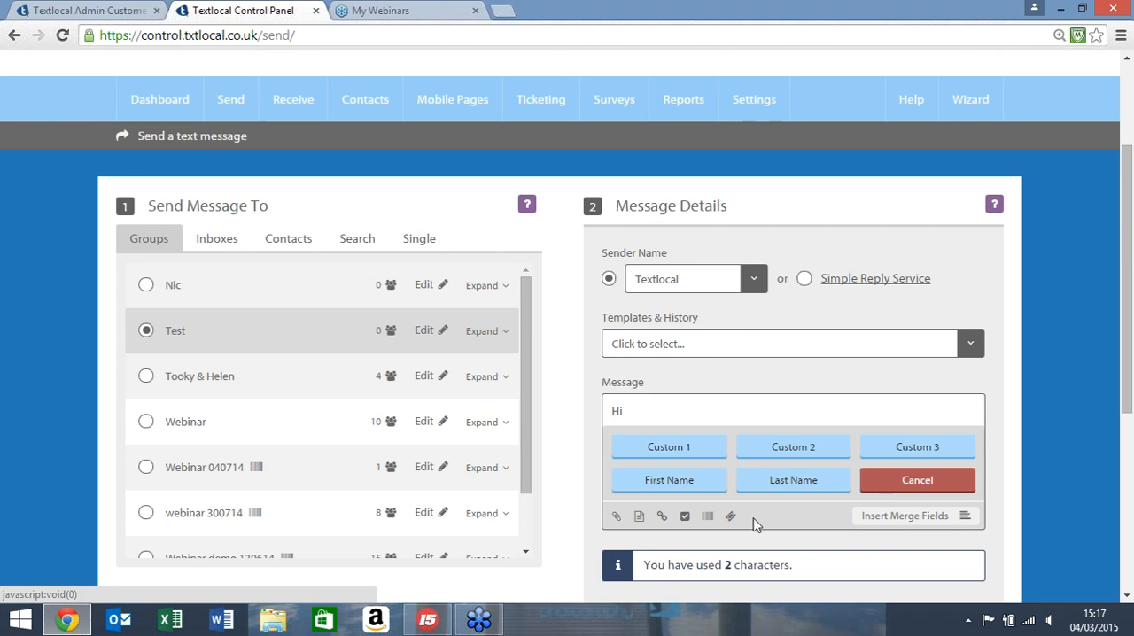
left_click(662, 485)
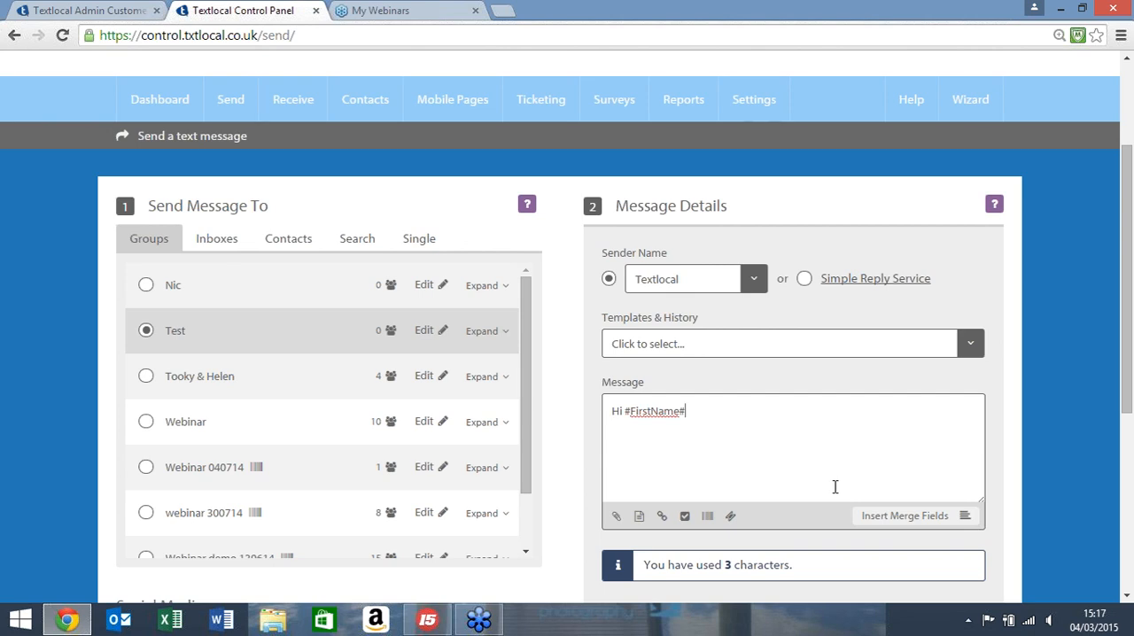
Step: Replace the greeting in the message with the Webinar1 template
key("BackSpace")
key("BackSpace")
key("BackSpace")
key("BackSpace")
key("BackSpace")
key("BackSpace")
key("BackSpace")
key("BackSpace")
key("BackSpace")
key("BackSpace")
key("BackSpace")
key("BackSpace")
key("BackSpace")
key("BackSpace")
left_click(970, 346)
left_click(666, 427)
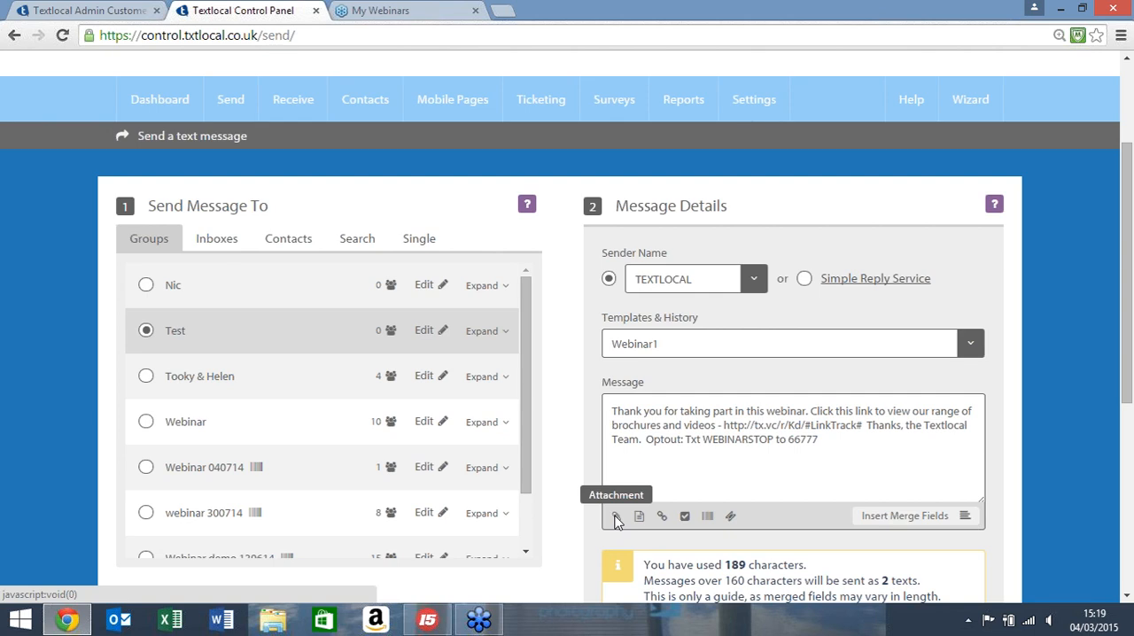
Step: View the File Manager for attachments and the Insert Link dialog, closing each without adding anything
left_click(615, 519)
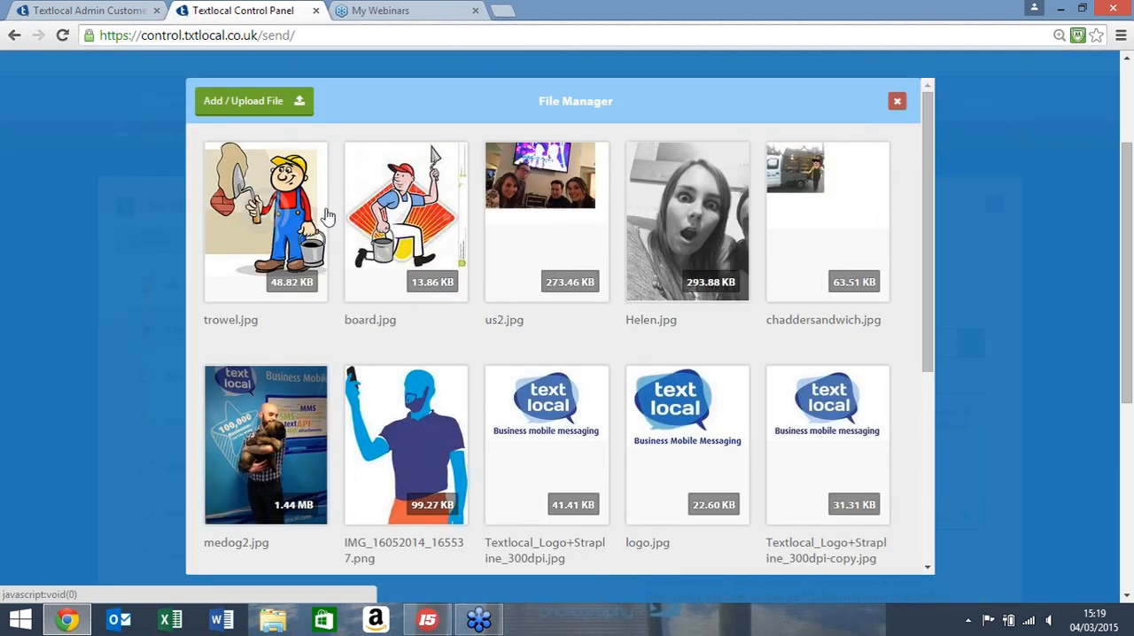
left_click(896, 104)
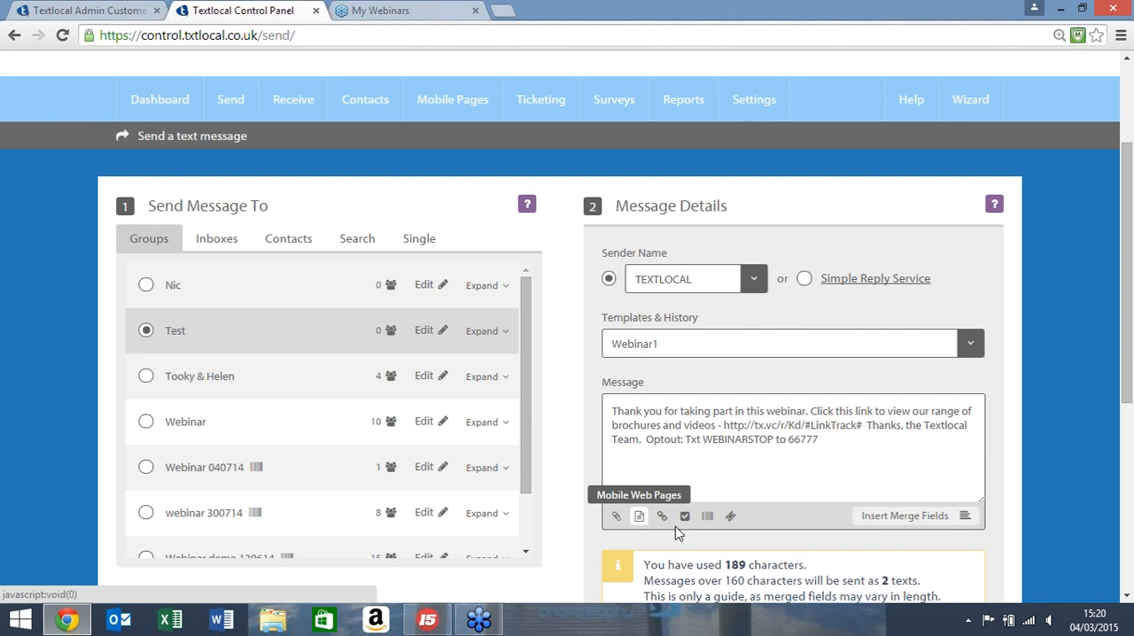
mouse_move(446, 93)
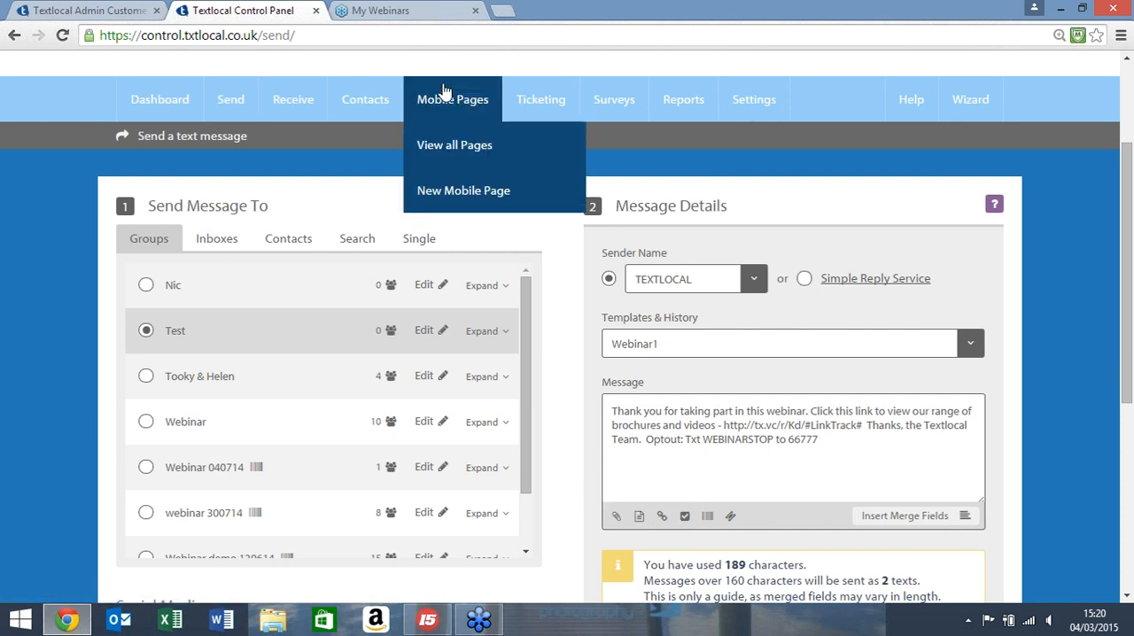
left_click(663, 520)
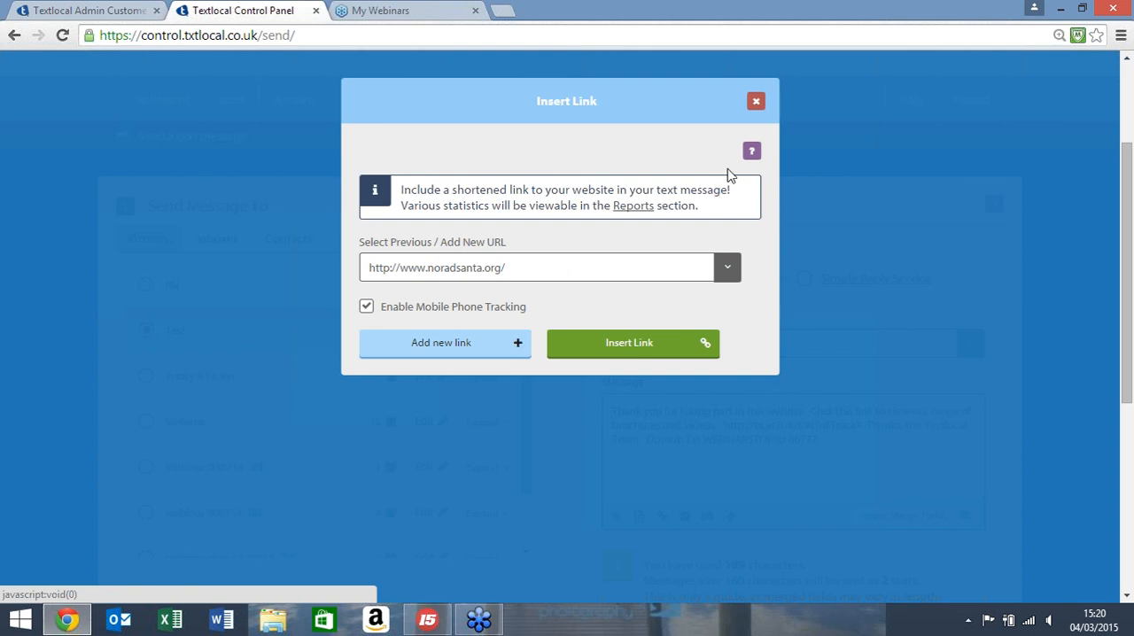
left_click(755, 102)
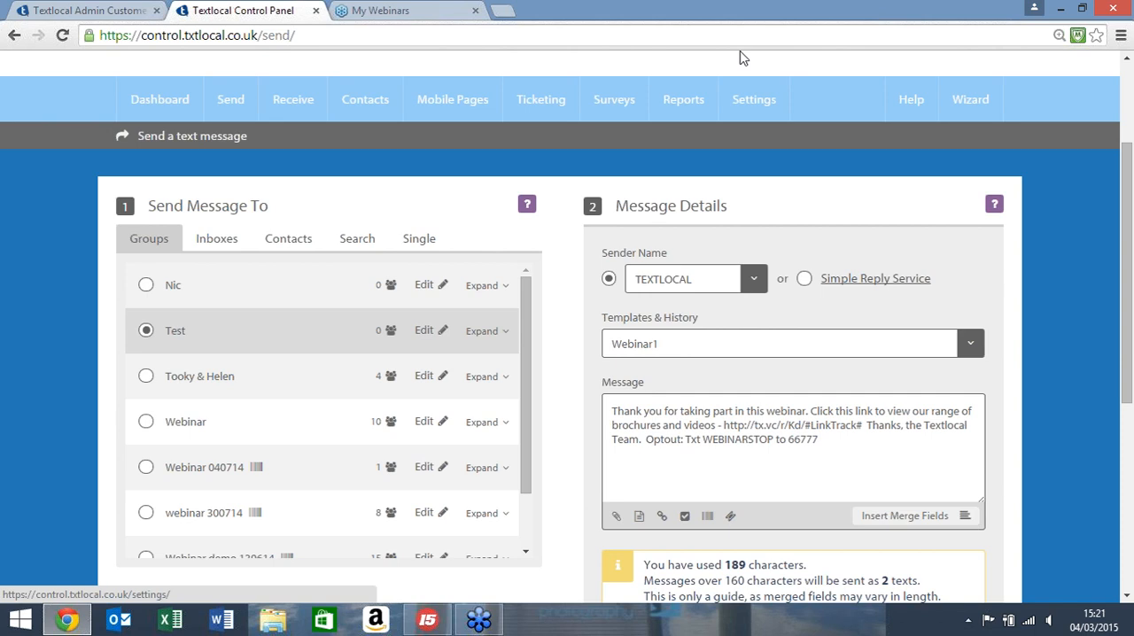
Step: View the schedule and opt-out settings of the message and expand its Advanced Options
mouse_move(537, 102)
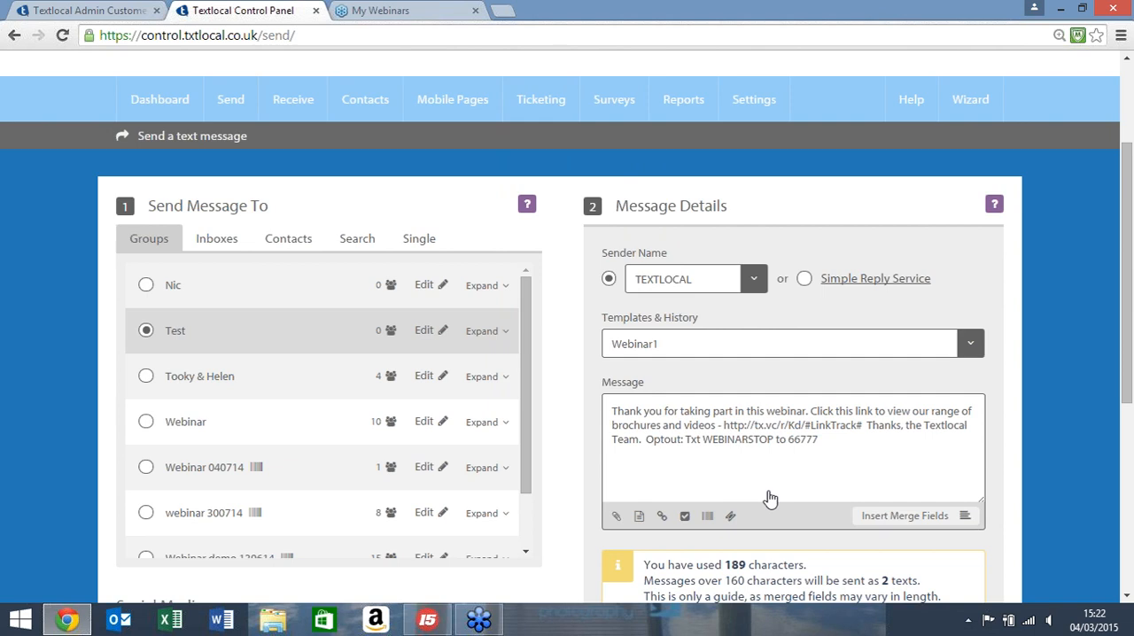
scroll(770, 499, "down", 3)
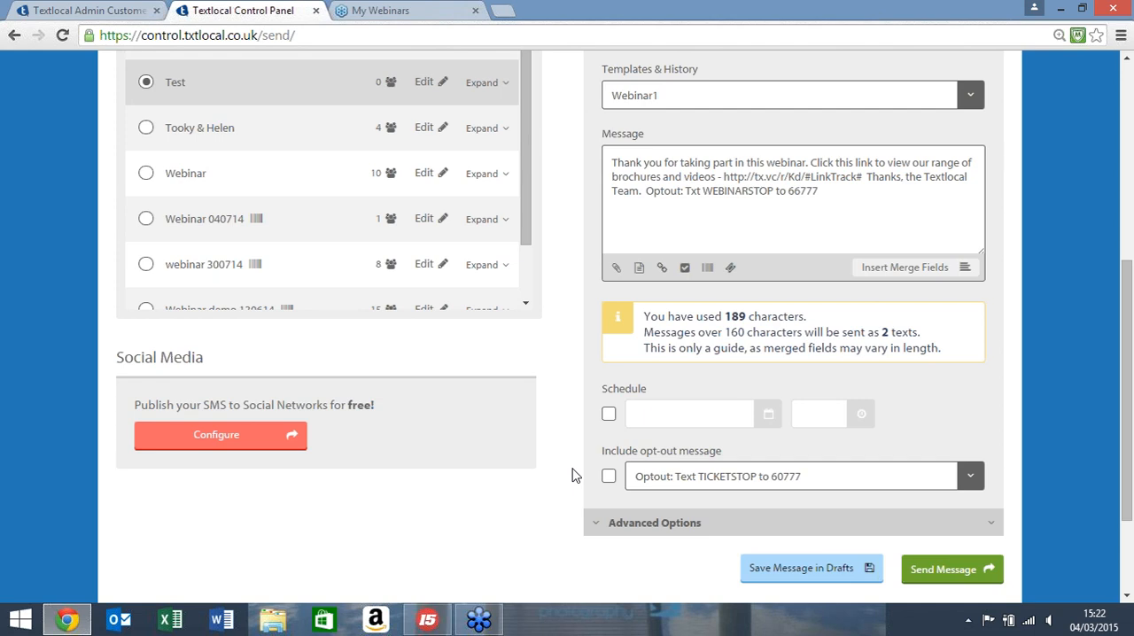
scroll(572, 475, "up", 3)
mouse_move(345, 102)
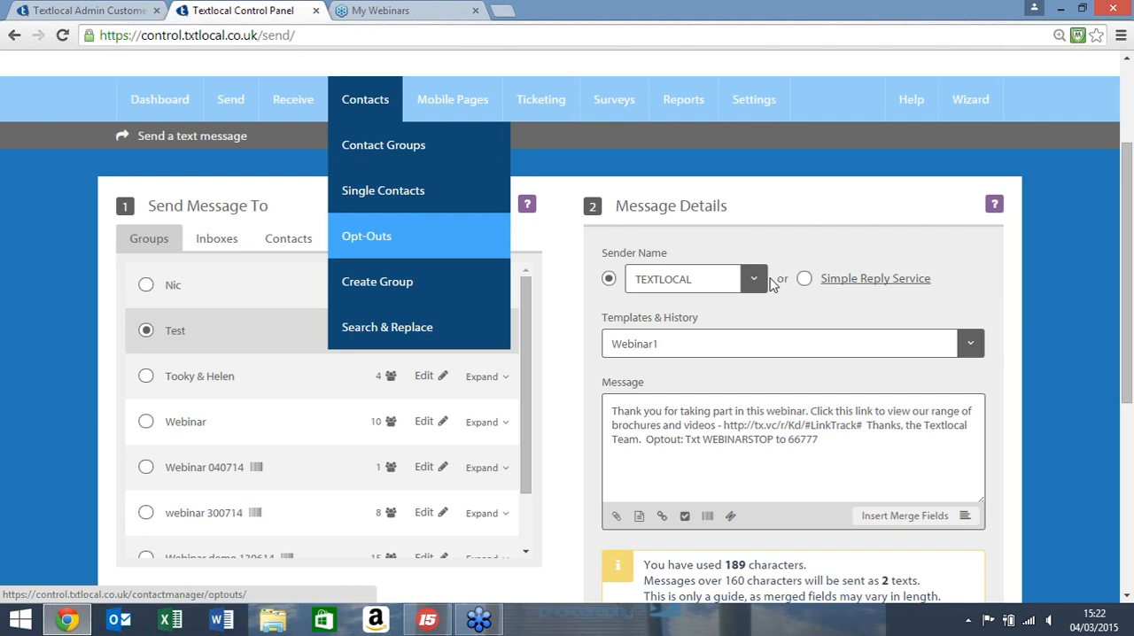
scroll(891, 334, "down", 4)
left_click(987, 450)
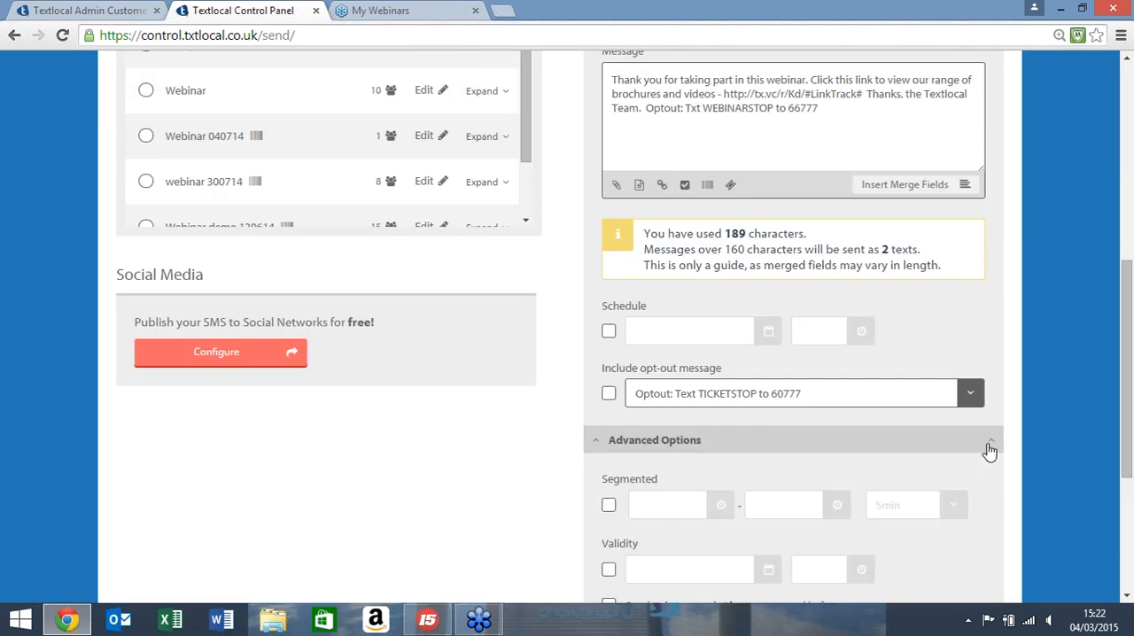
Step: Review the message's advanced options and its send confirmation summary, closing the summary without sending
scroll(945, 397, "down", 2)
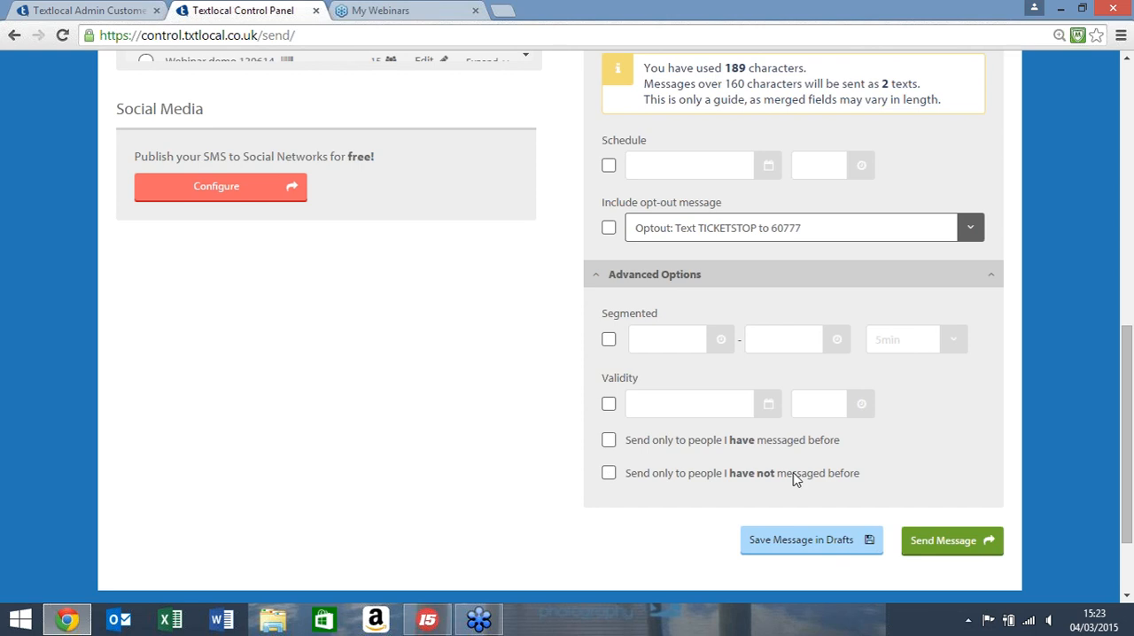
left_click(927, 538)
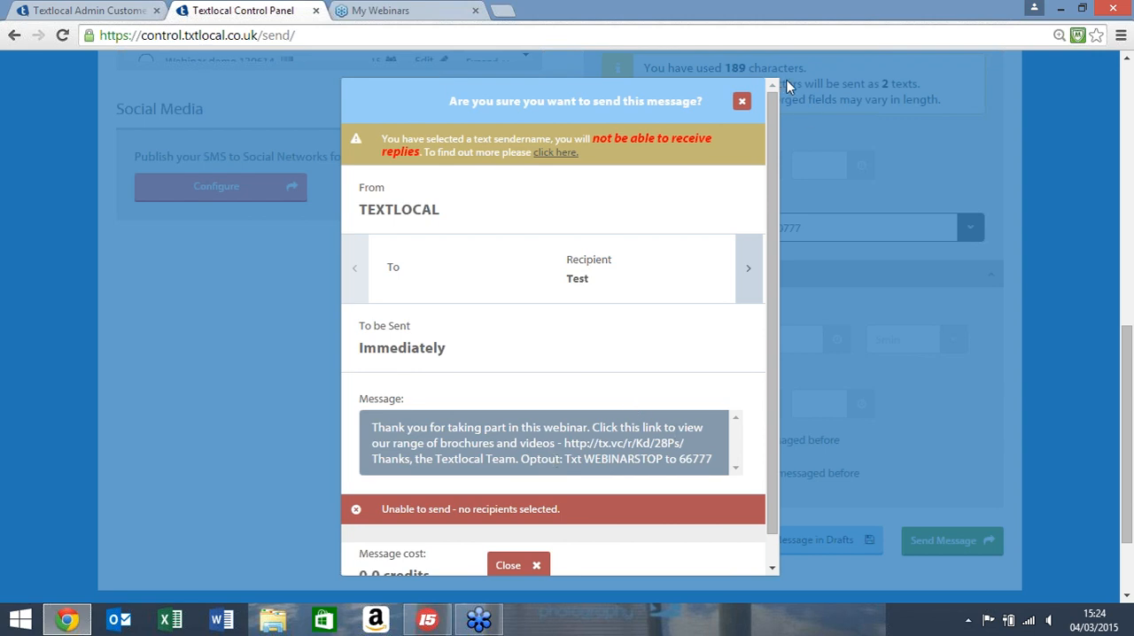
left_click(742, 105)
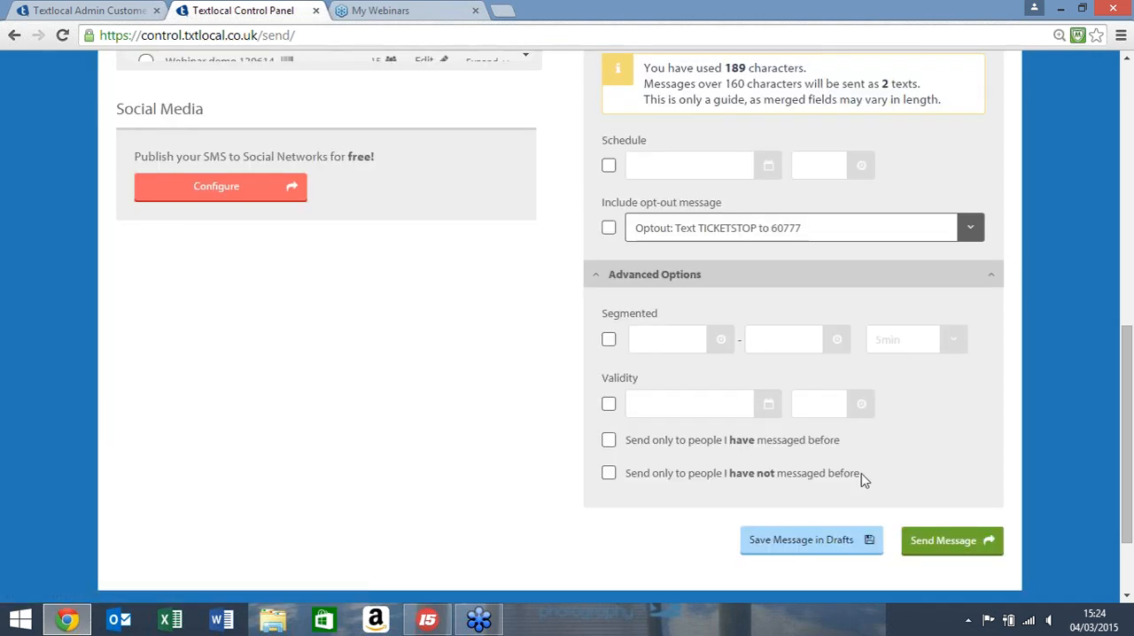
Step: Abandon the composed message and open the overview of all reports
scroll(852, 481, "up", 5)
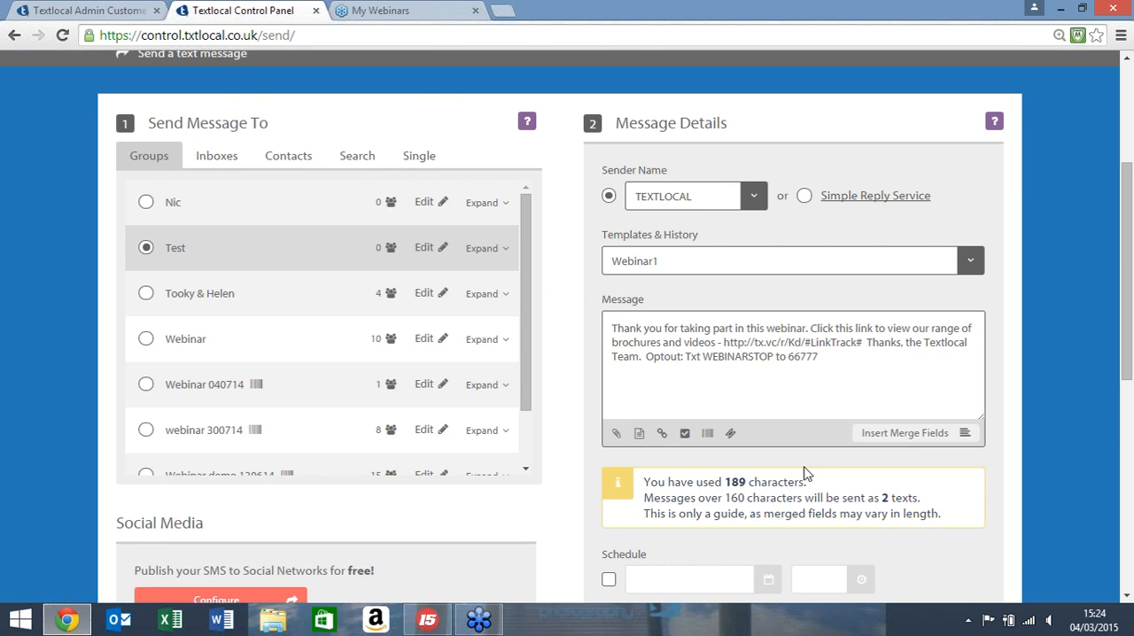
scroll(729, 413, "up", 3)
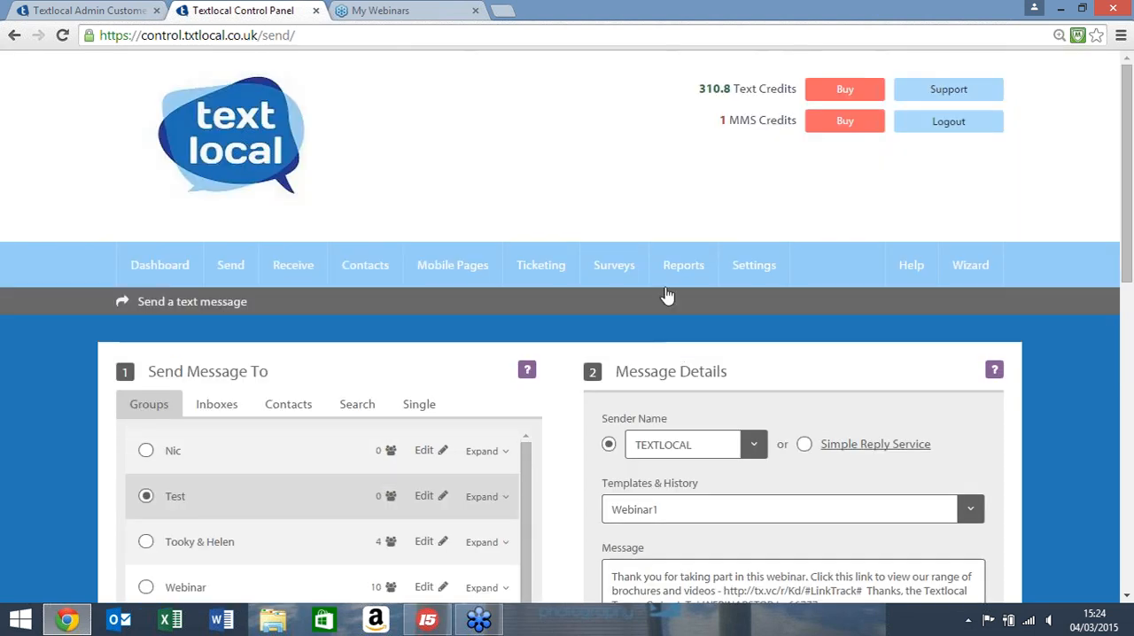
mouse_move(667, 295)
left_click(691, 312)
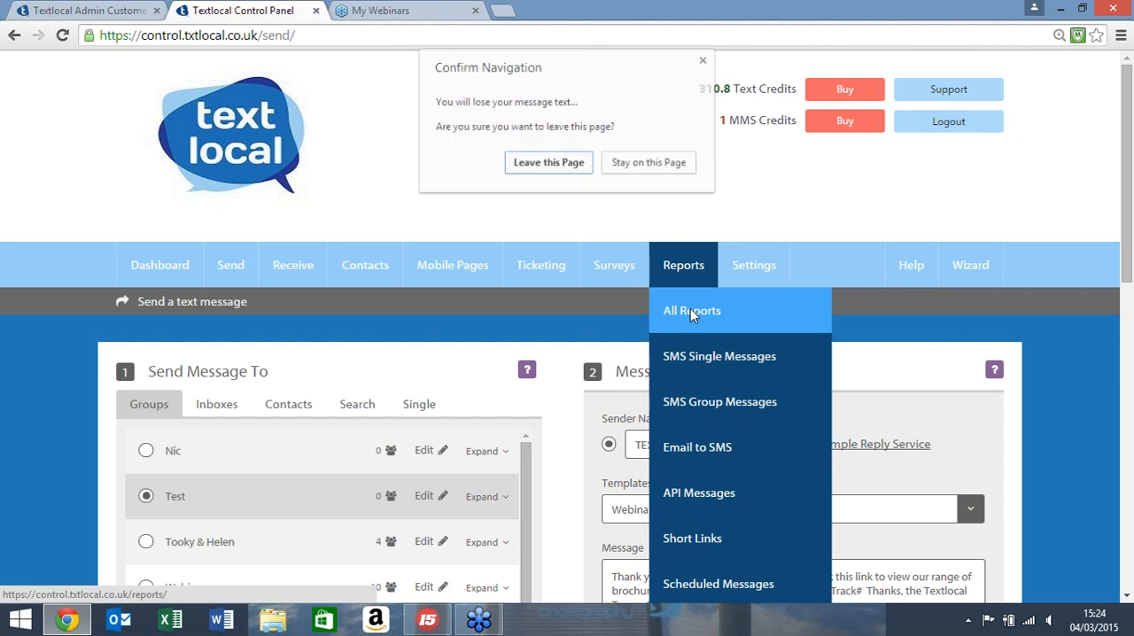
left_click(548, 163)
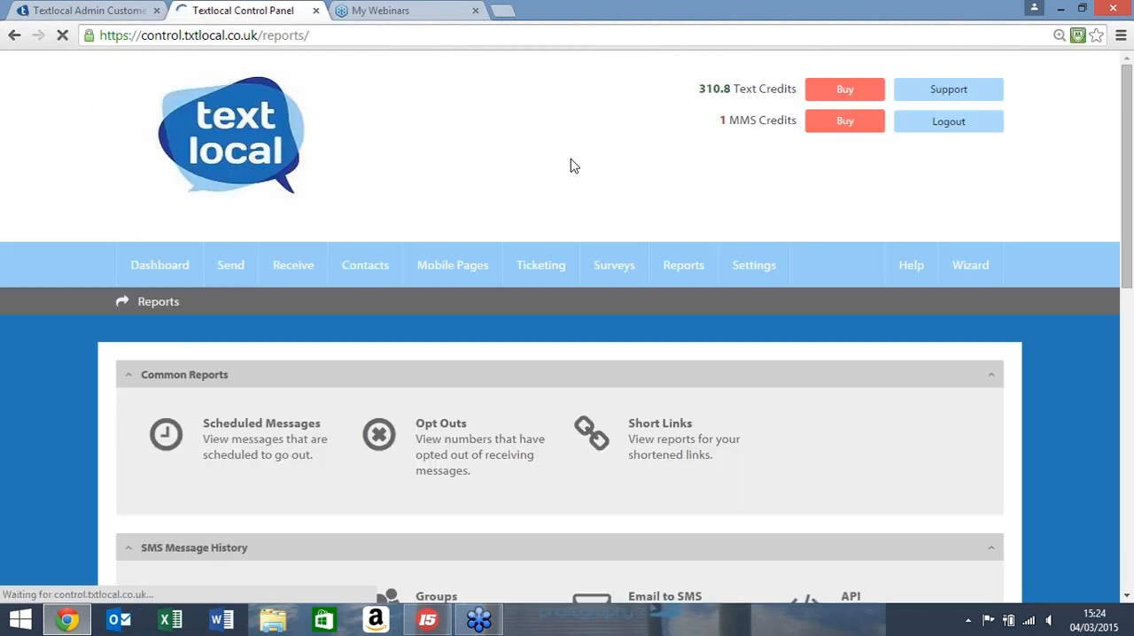
mouse_move(615, 265)
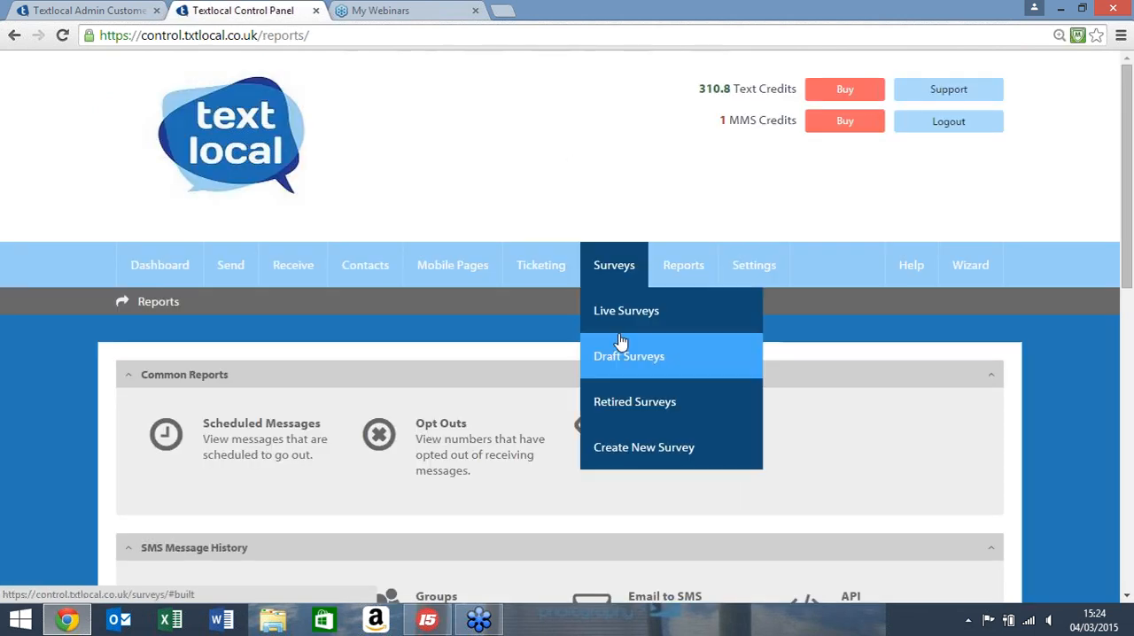
Step: View the SMS message history for groups and return to the overview of all reports
scroll(461, 322, "down", 3)
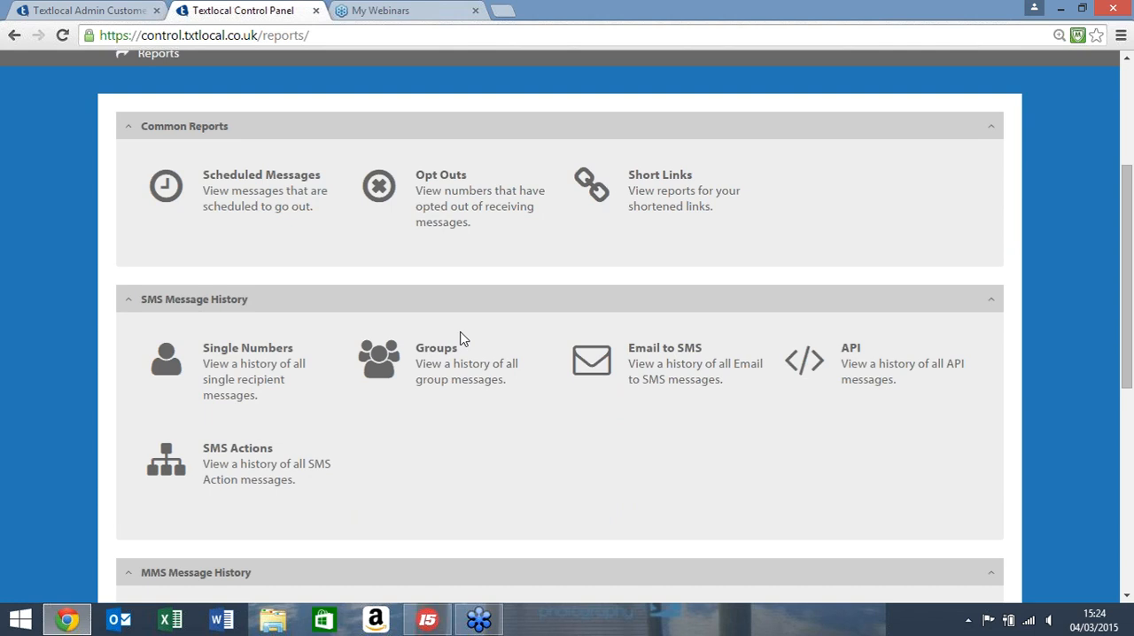
left_click(433, 351)
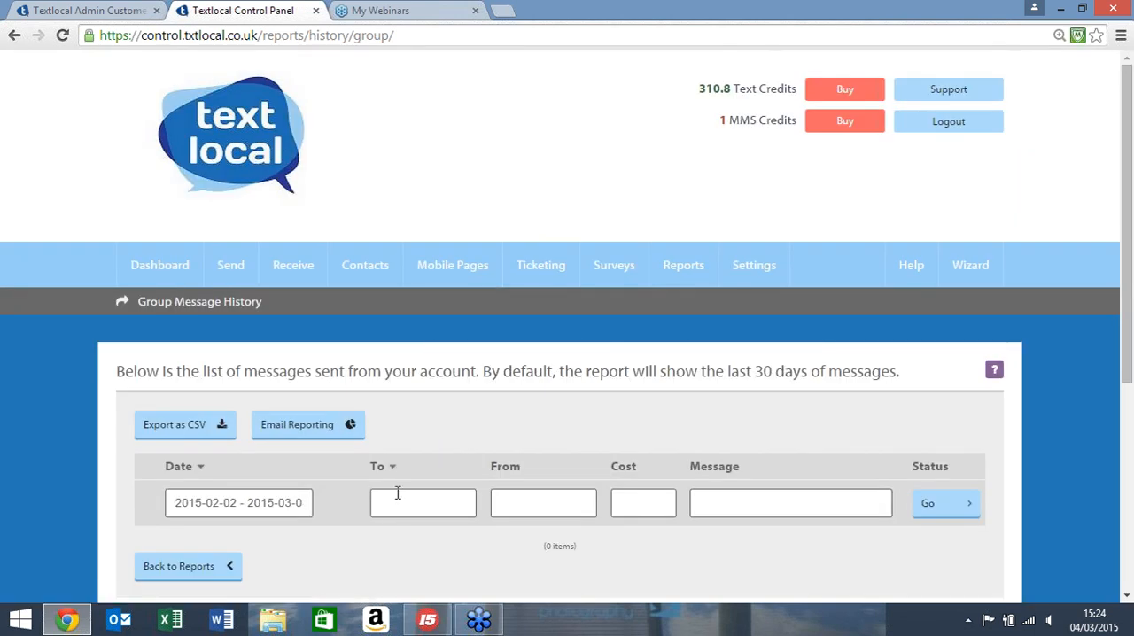
mouse_move(683, 271)
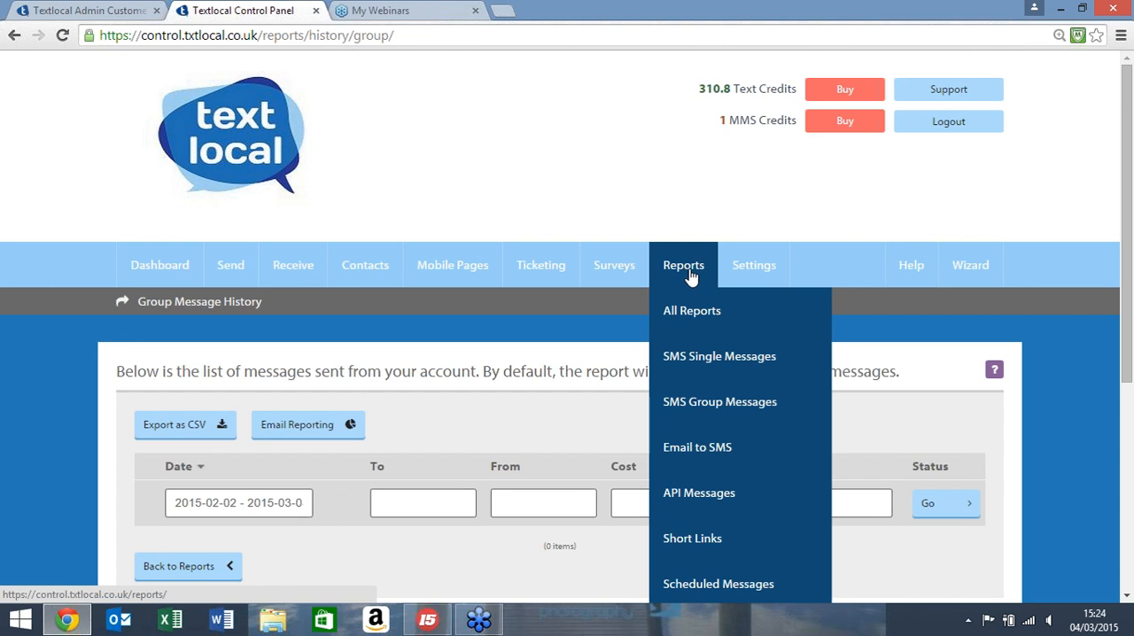
left_click(689, 305)
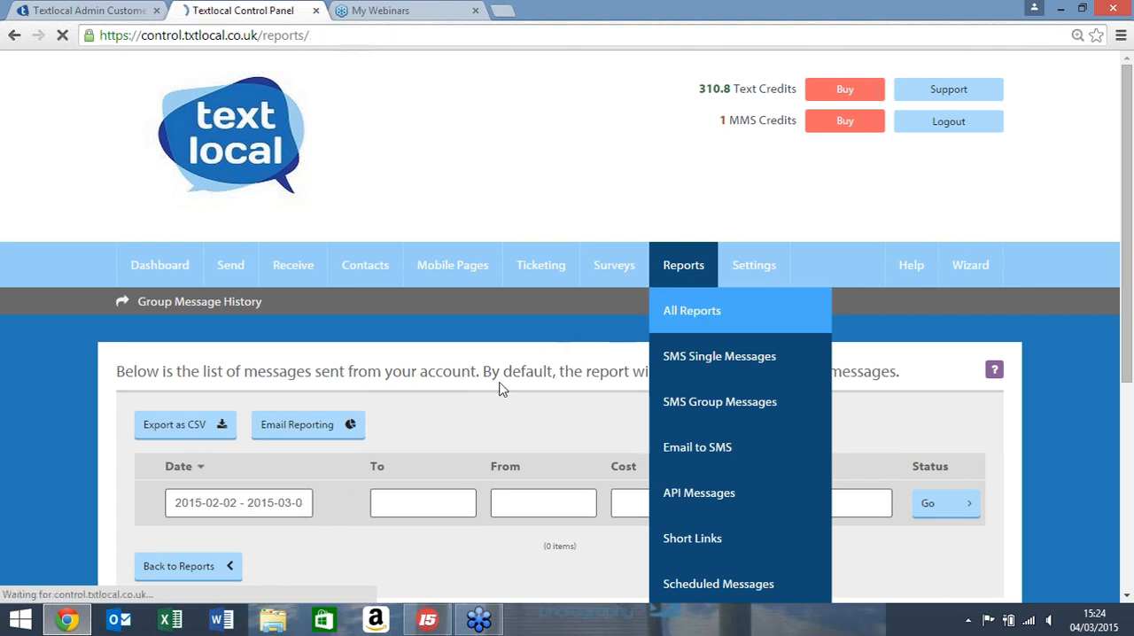
Step: Open the Short Links report and look through the generated links and their click figures
scroll(410, 472, "down", 4)
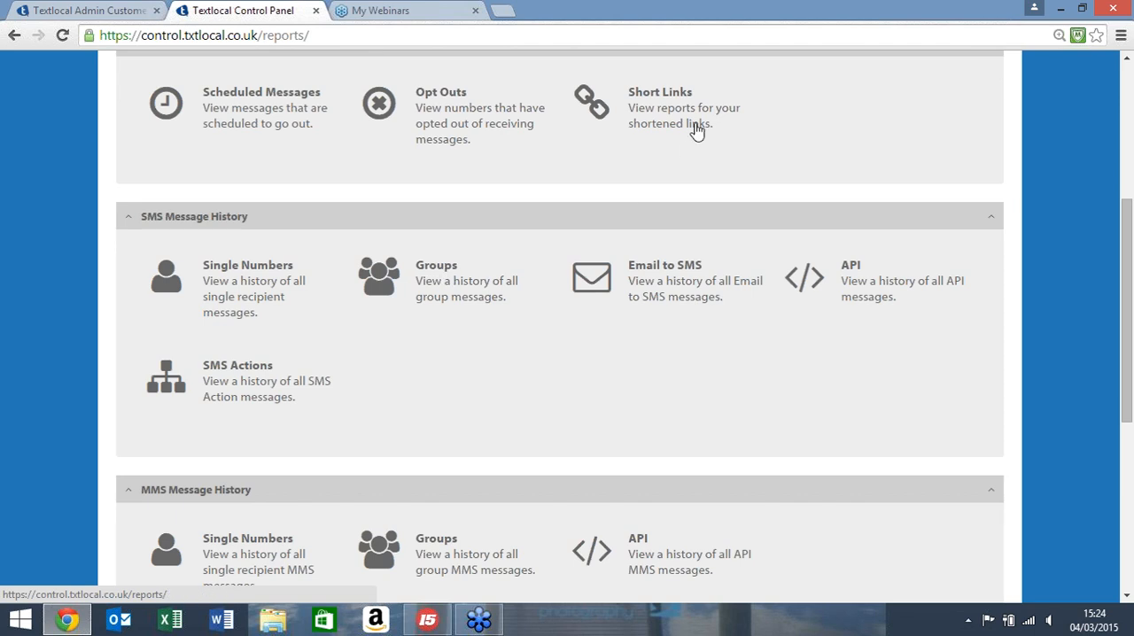
left_click(647, 99)
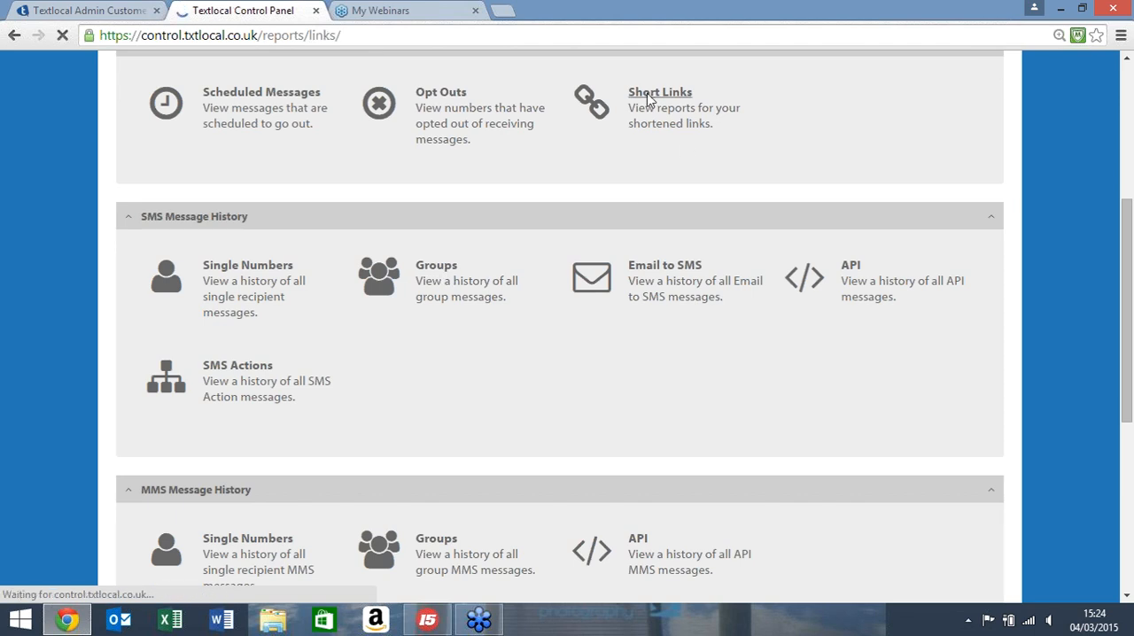
scroll(347, 195, "down", 3)
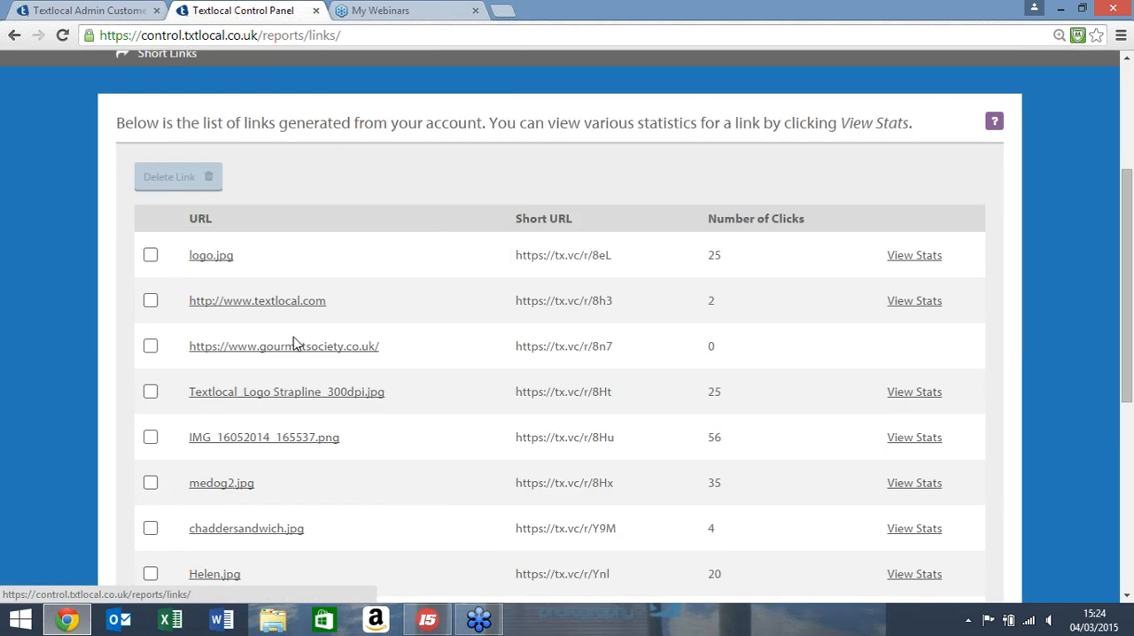
scroll(301, 345, "down", 1)
scroll(507, 335, "down", 1)
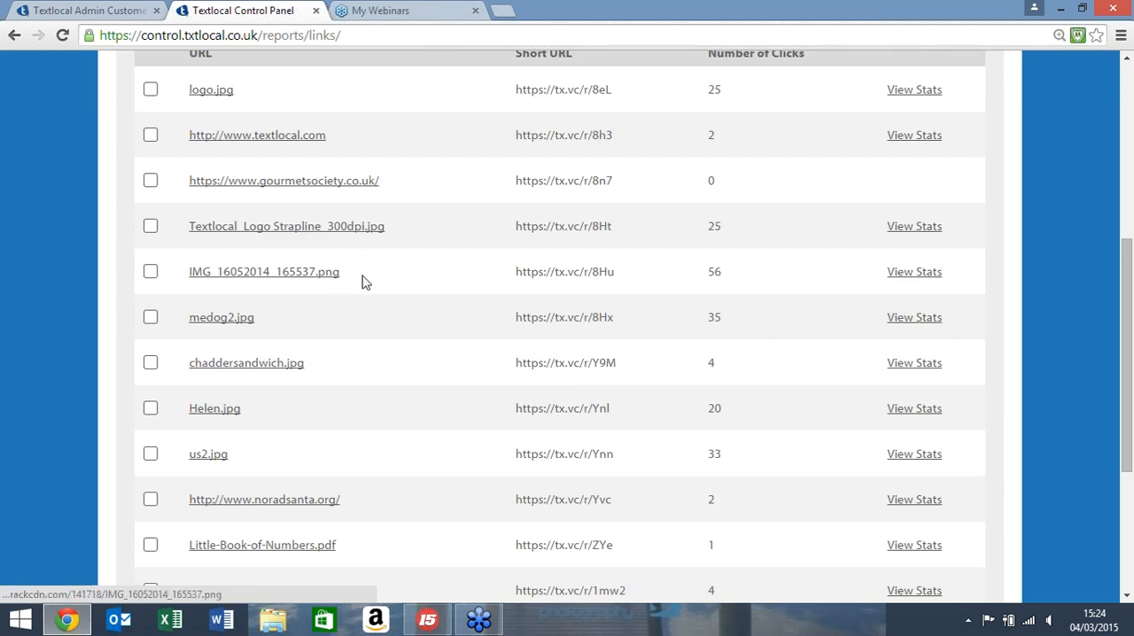
Step: View the statistics of the IMG_16052014_165537.png link, including the click graph, screen resolutions and mobile devices
left_click(907, 277)
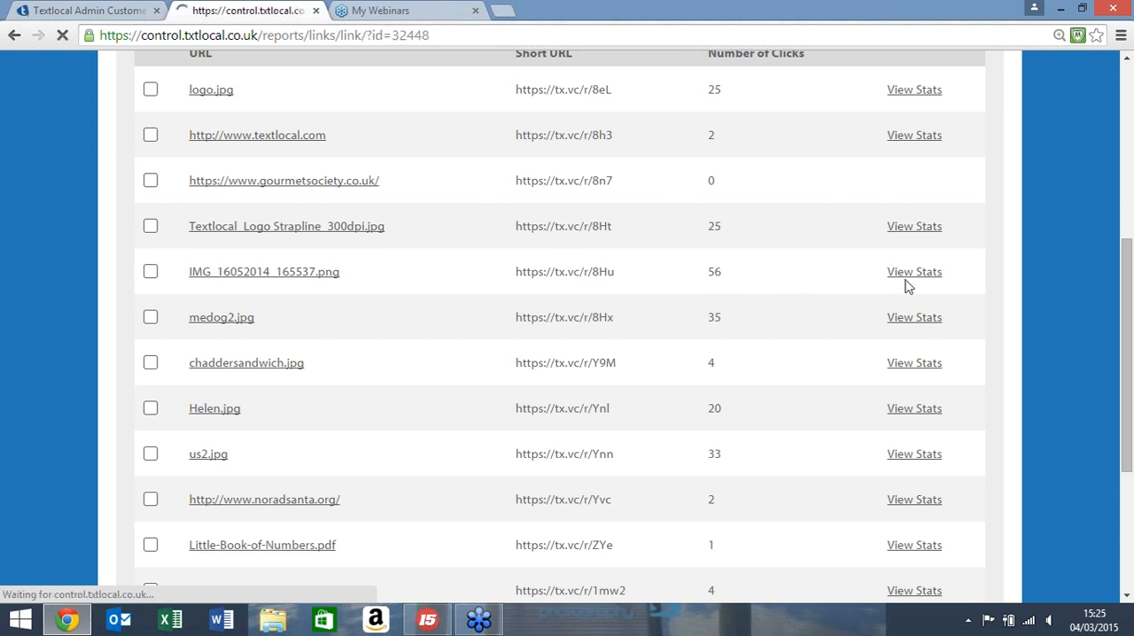
scroll(549, 376, "down", 3)
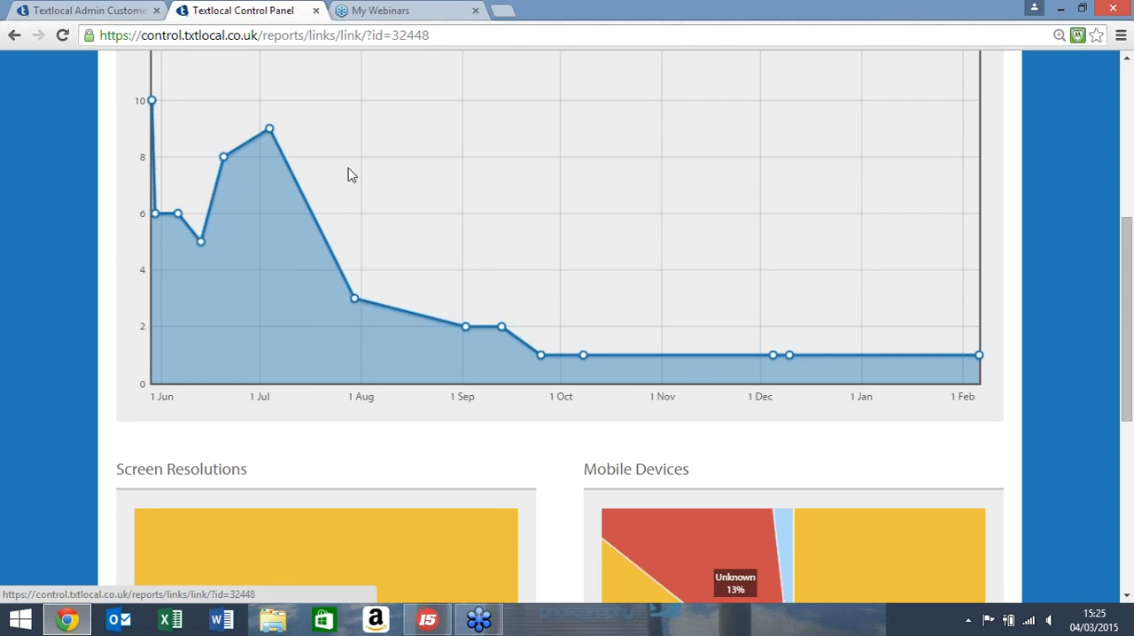
scroll(348, 175, "down", 4)
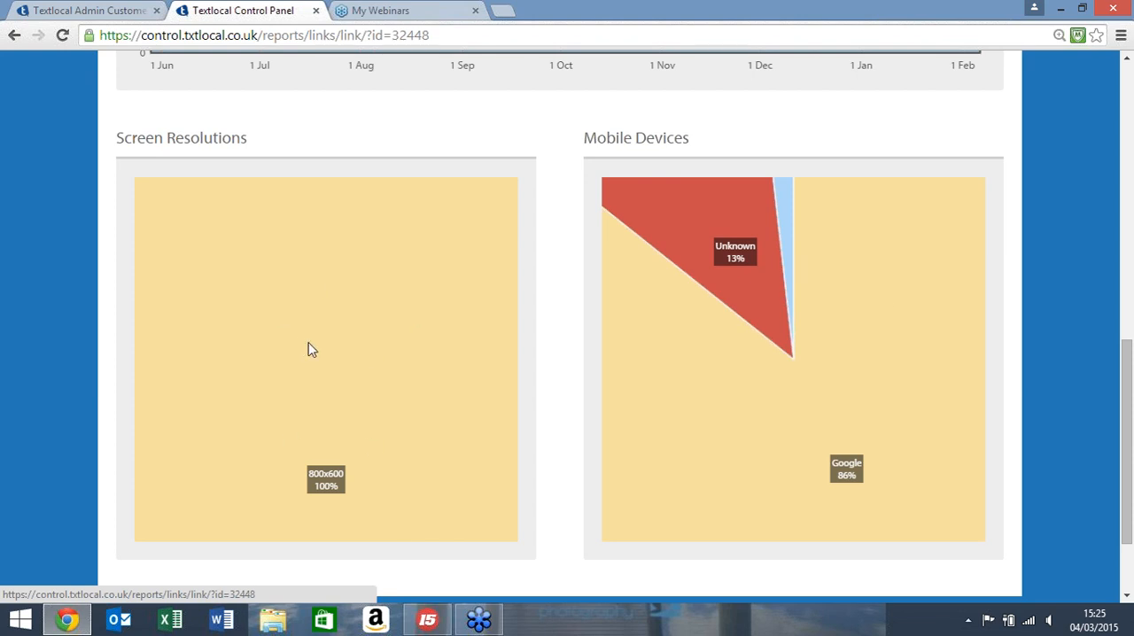
scroll(409, 221, "up", 4)
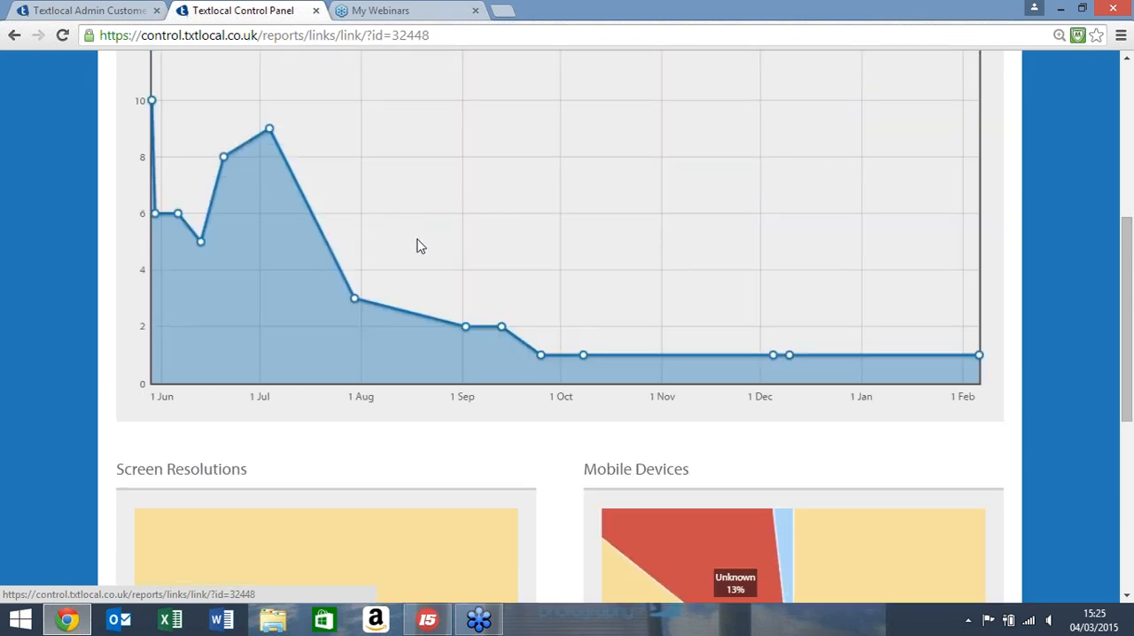
scroll(425, 257, "up", 4)
mouse_move(552, 192)
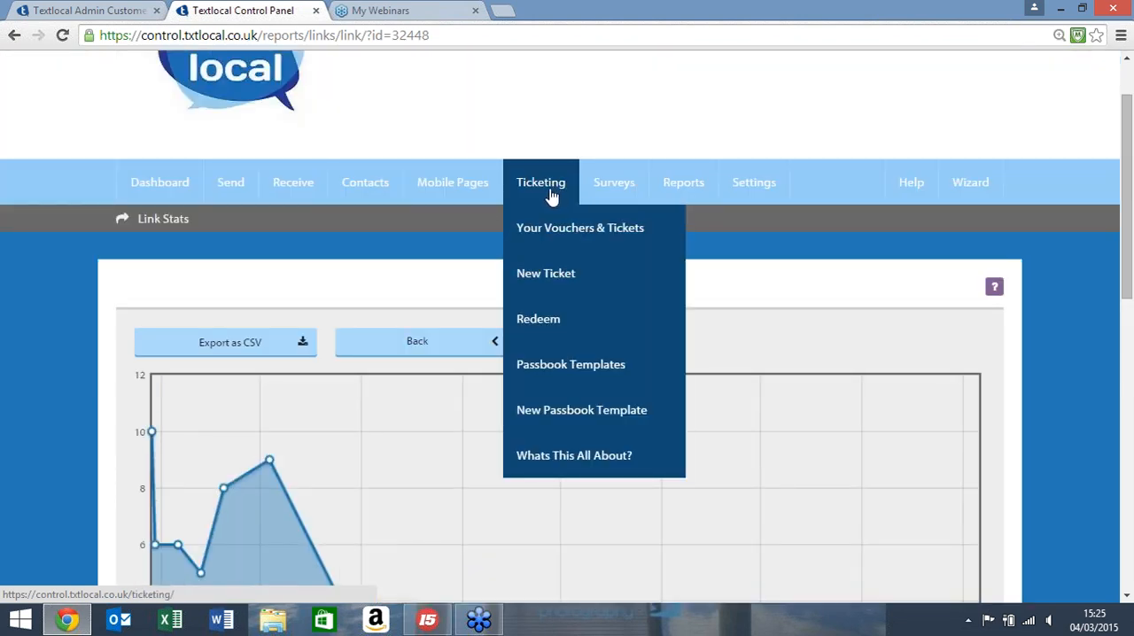
mouse_move(609, 202)
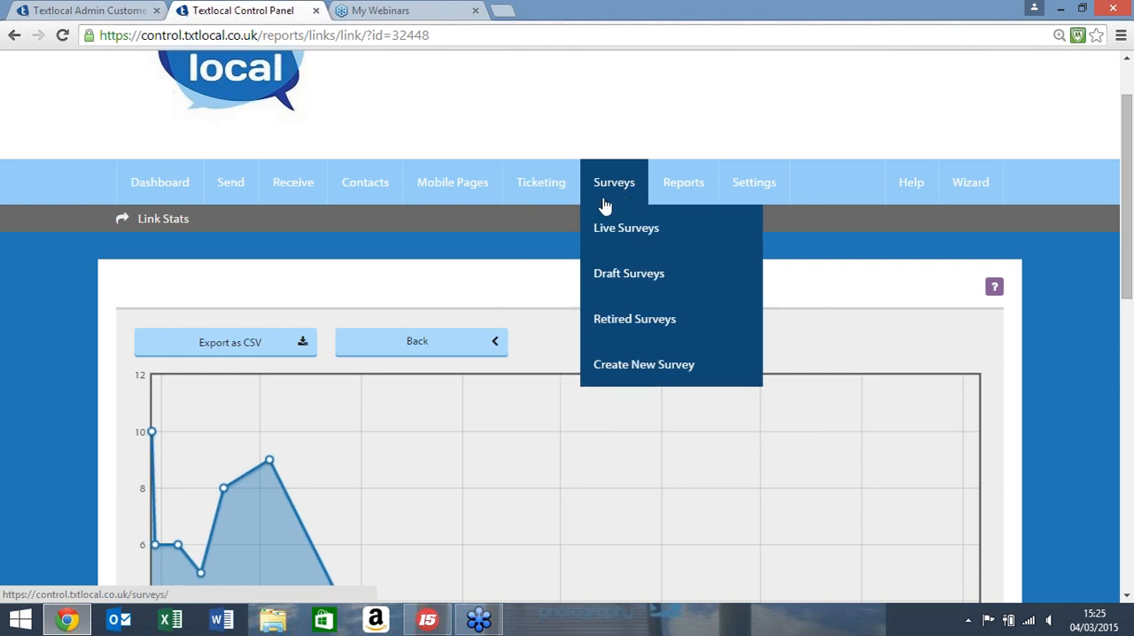
mouse_move(480, 201)
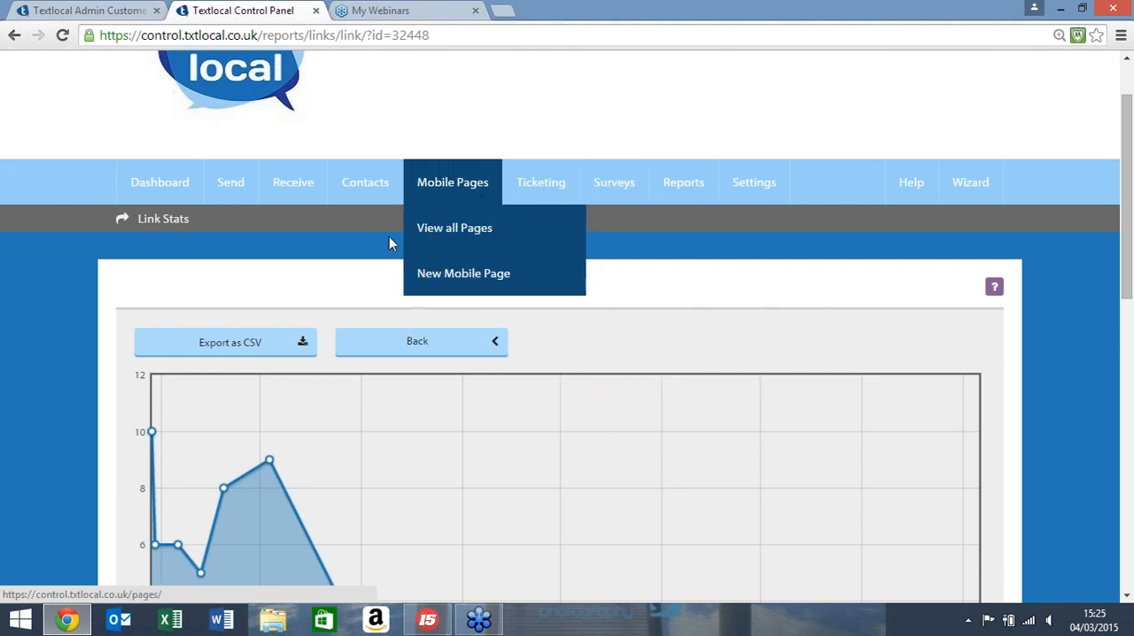